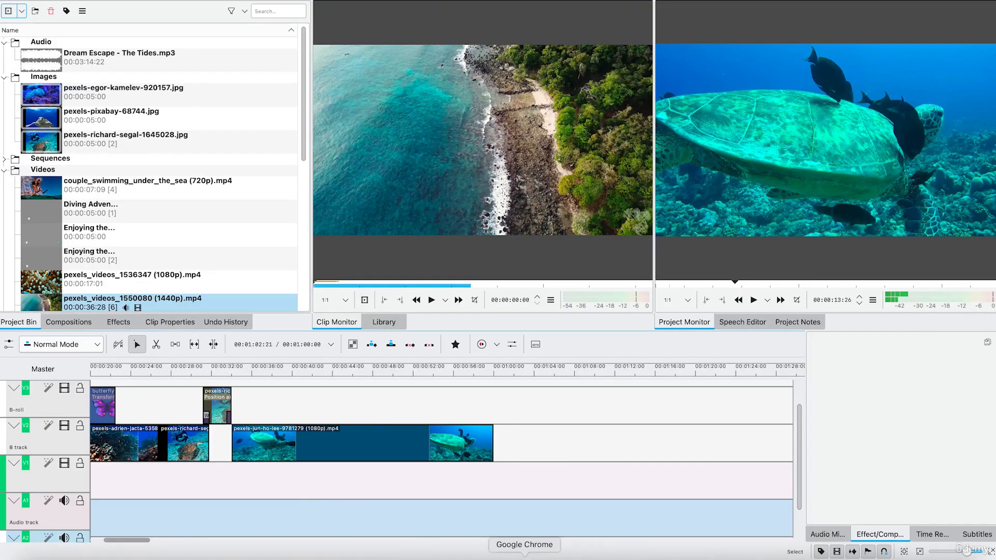
# Switch to Google Chrome and open the Pixabay website
pyautogui.click(524, 556)
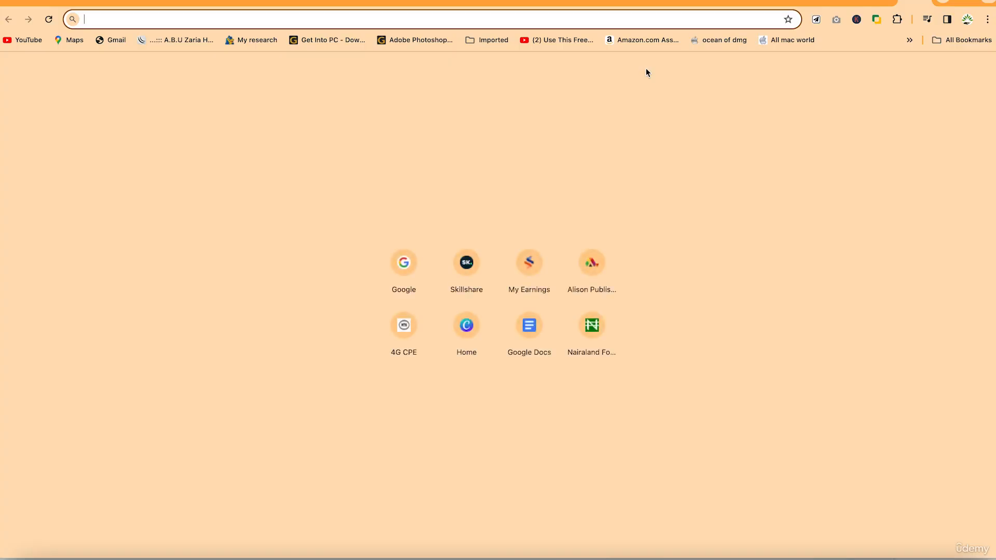
pyautogui.write('pix')
pyautogui.press('Return')
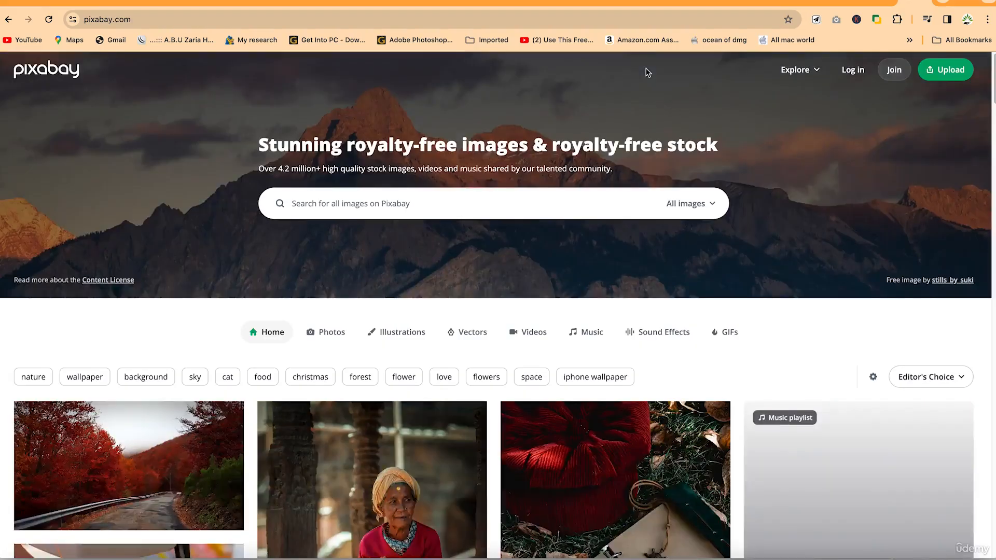
# Restrict the Pixabay search to music and search for "background"
pyautogui.click(710, 205)
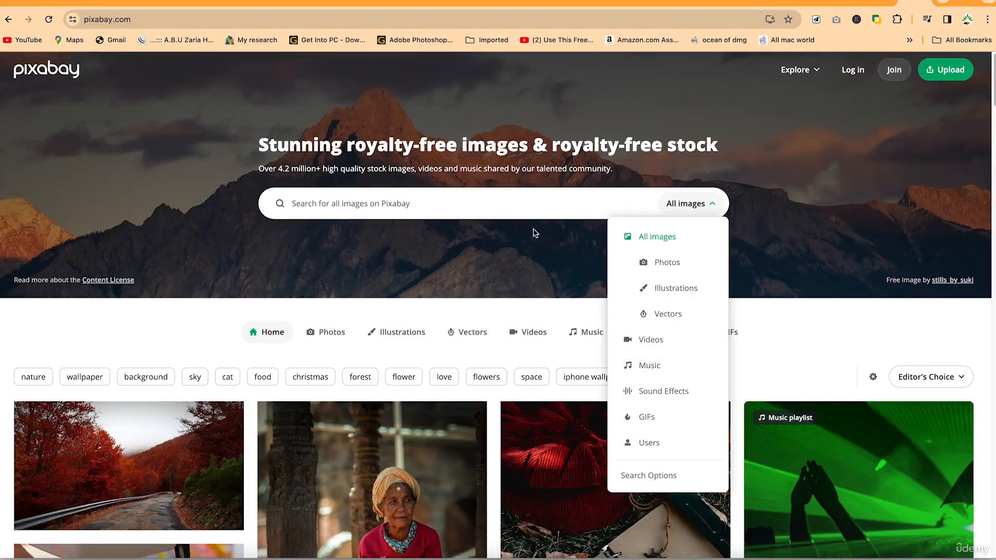
pyautogui.click(669, 366)
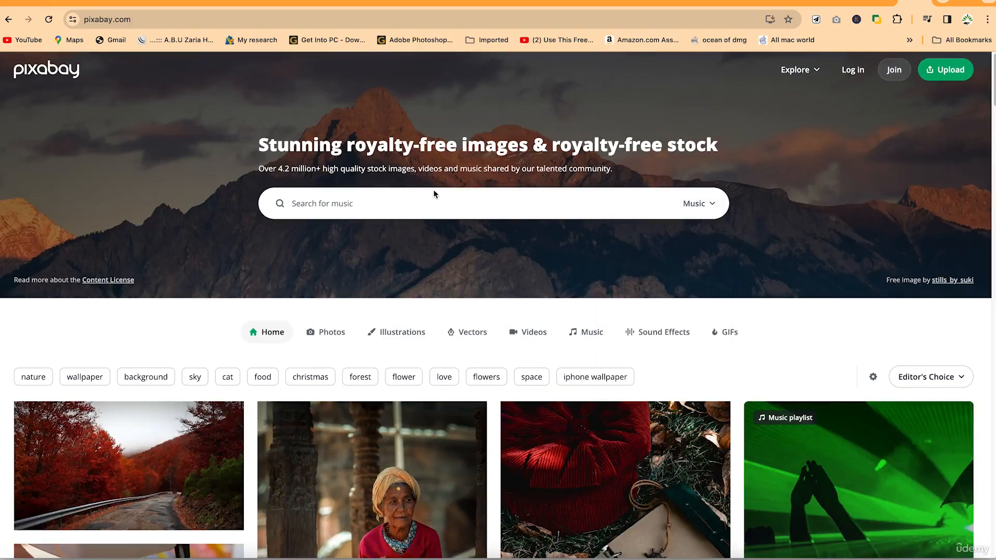
pyautogui.click(426, 199)
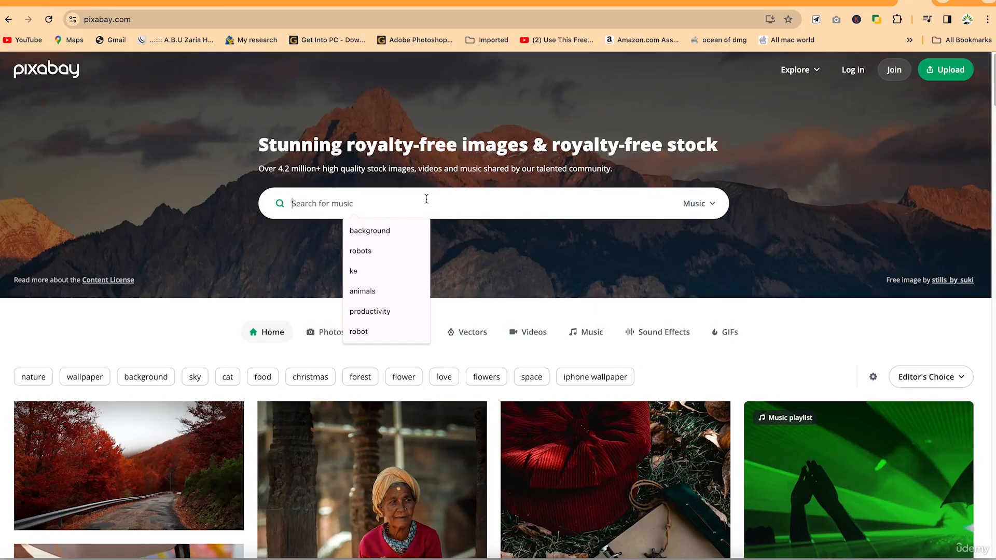
pyautogui.click(369, 231)
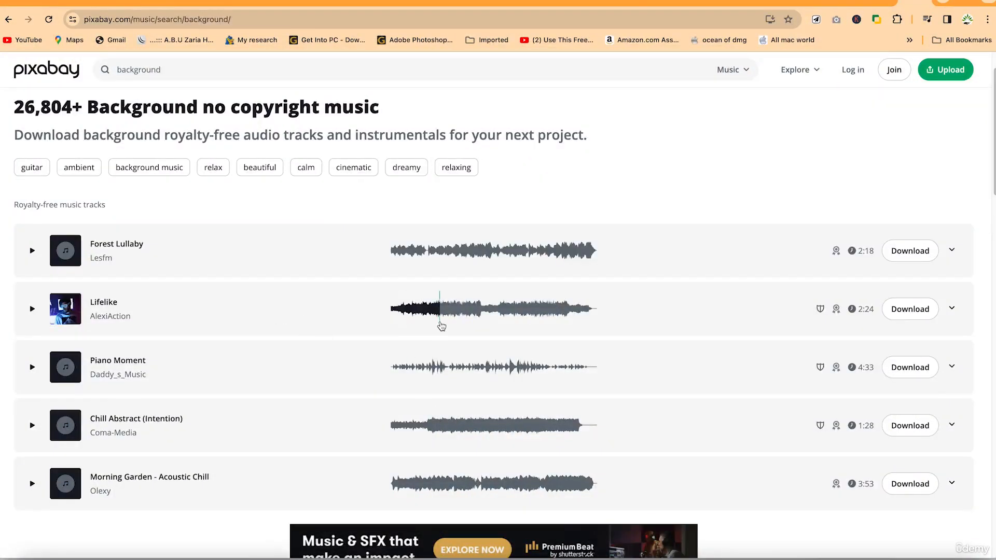
# Replace the music search term with "sound effects" and run the search
pyautogui.scroll(2, 188, 100)
pyautogui.click(179, 69)
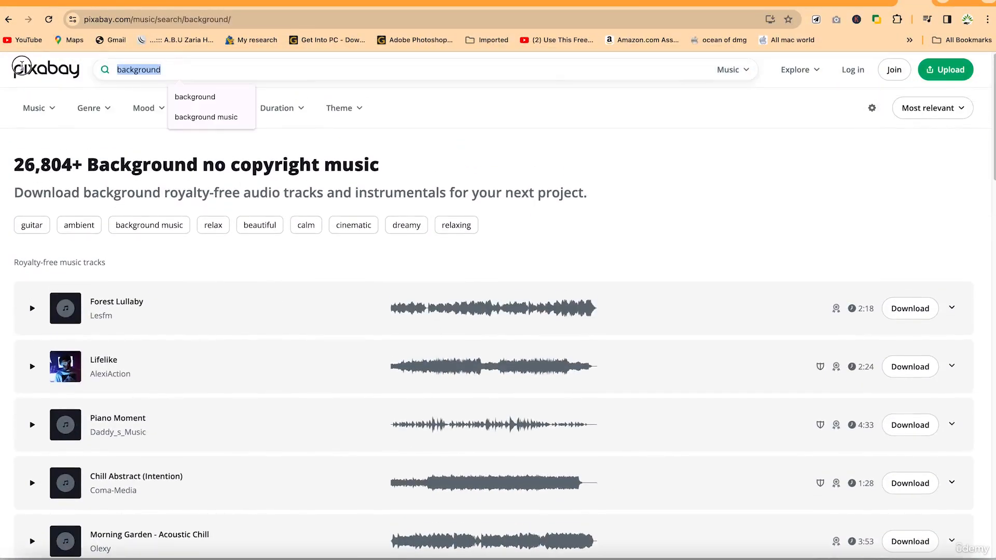
pyautogui.write('so')
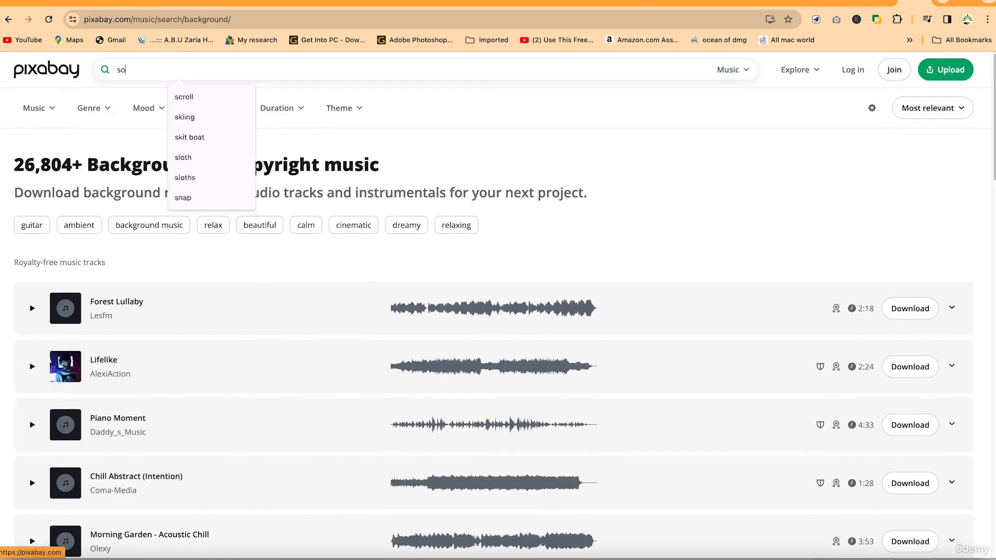
pyautogui.write('und effects')
pyautogui.press('Return')
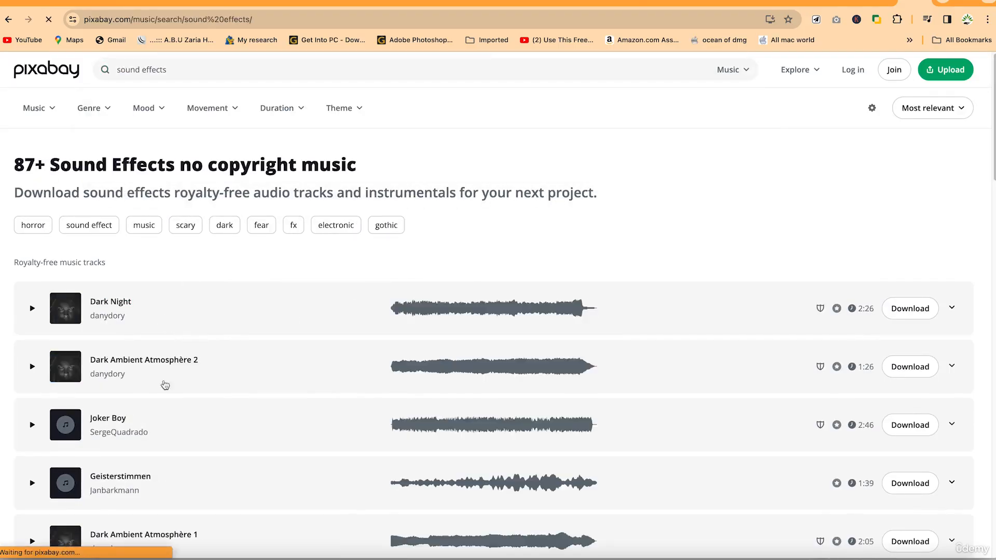
# Look through the sound effects results and briefly play the Dark Night track as a preview
pyautogui.scroll(-1, 171, 430)
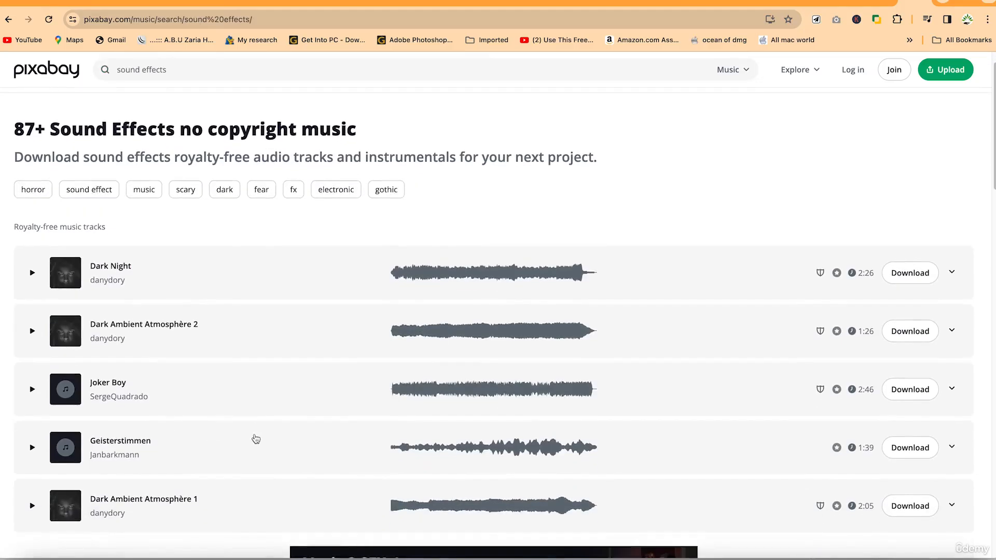
pyautogui.scroll(-2, 289, 418)
pyautogui.scroll(3, 294, 414)
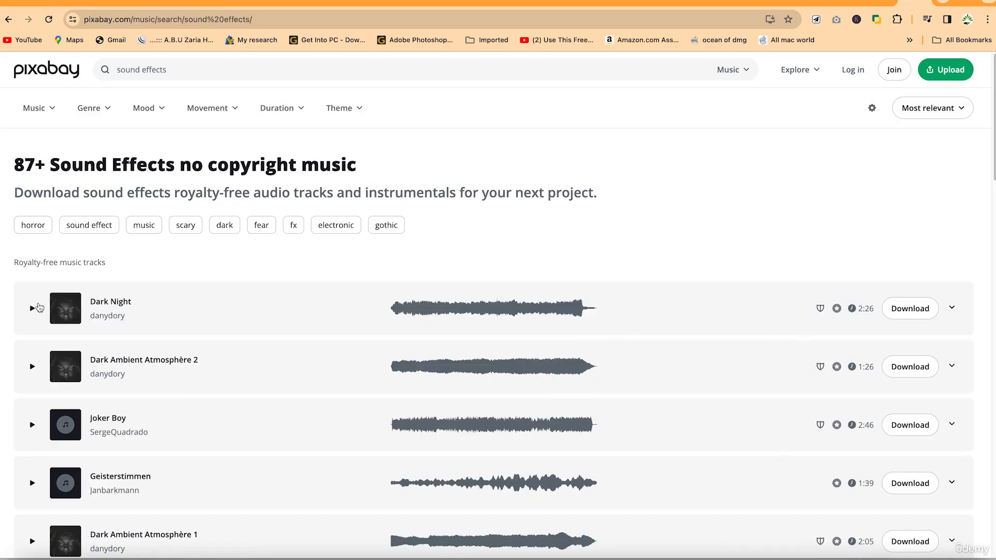
pyautogui.click(34, 310)
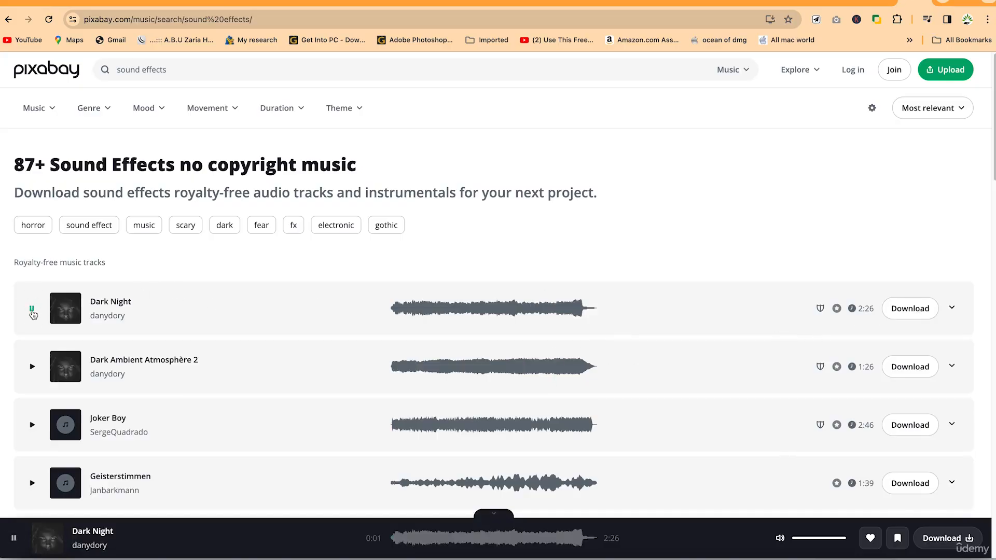
pyautogui.click(32, 311)
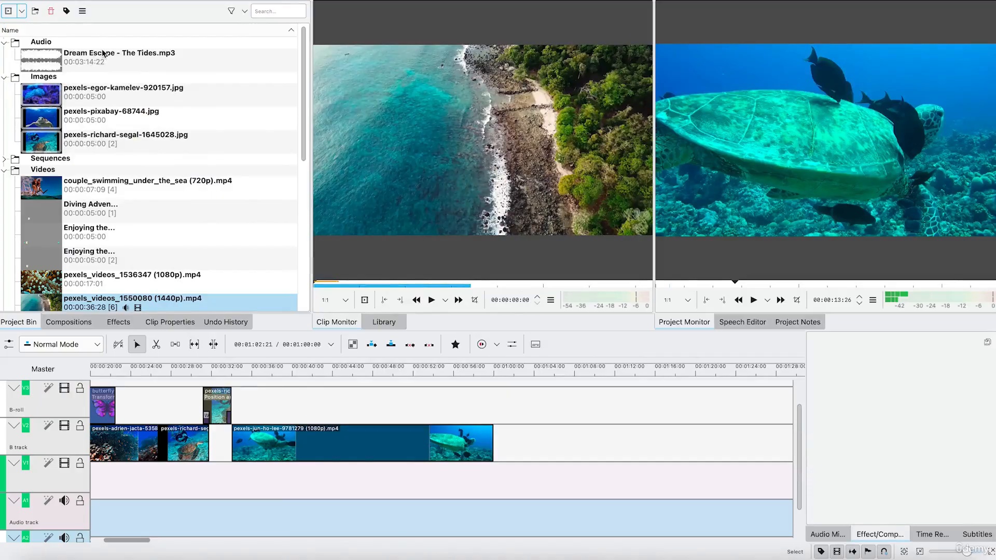
# Back in Kdenlive, mark Dream Escape - The Tides.mp3 from its start to 00:01:32:06 and place that section on the Audio track
pyautogui.click(74, 57)
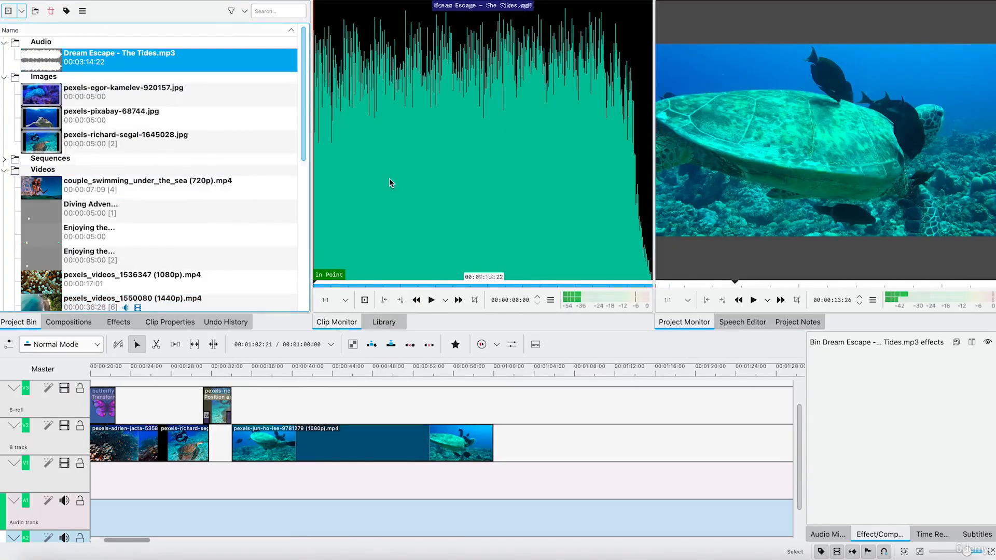
pyautogui.moveTo(542, 235)
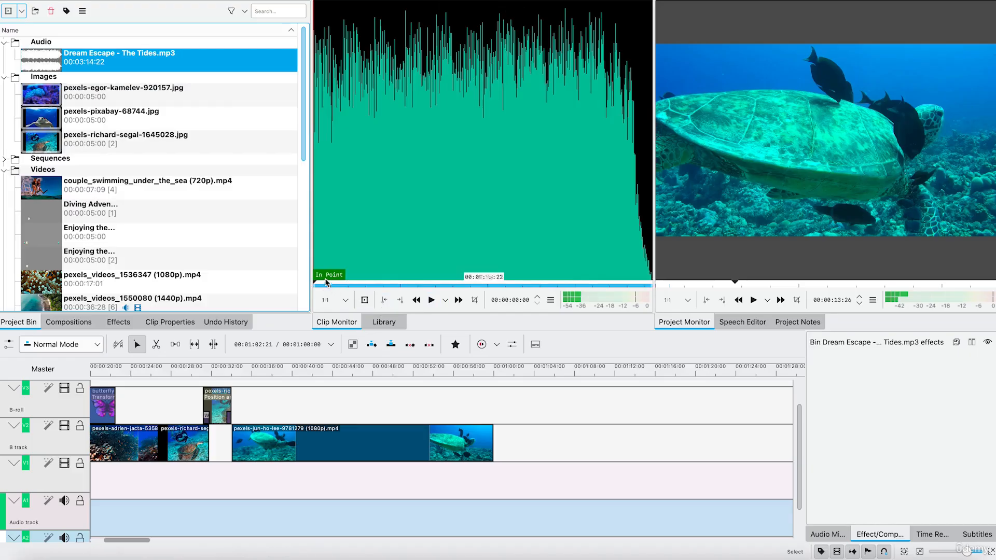
pyautogui.click(384, 300)
pyautogui.moveTo(314, 284); pyautogui.dragTo(473, 285)
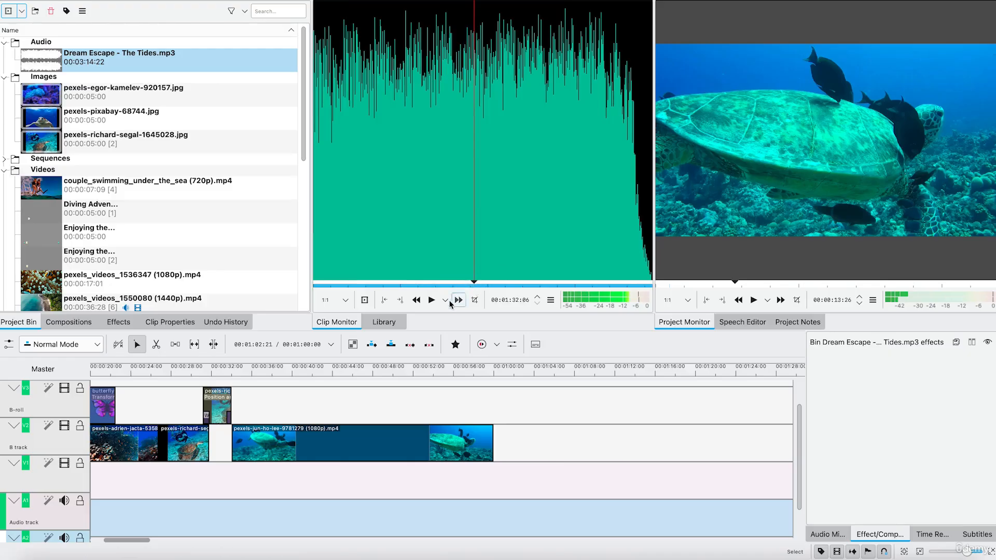
pyautogui.click(400, 301)
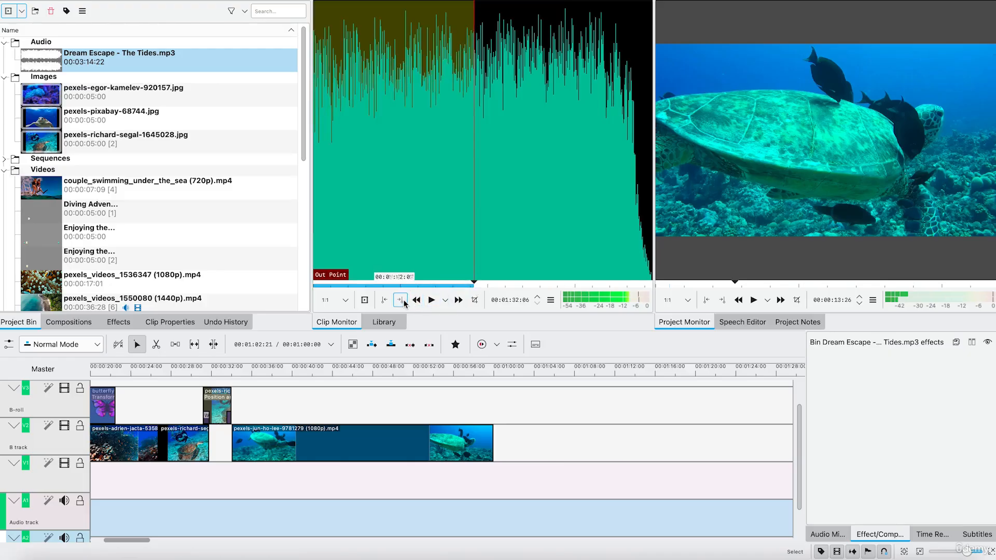
pyautogui.moveTo(422, 142); pyautogui.dragTo(155, 485)
# Ungroup the video (1080p).mp4 clip and delete its audio part from track A1
pyautogui.click(133, 486)
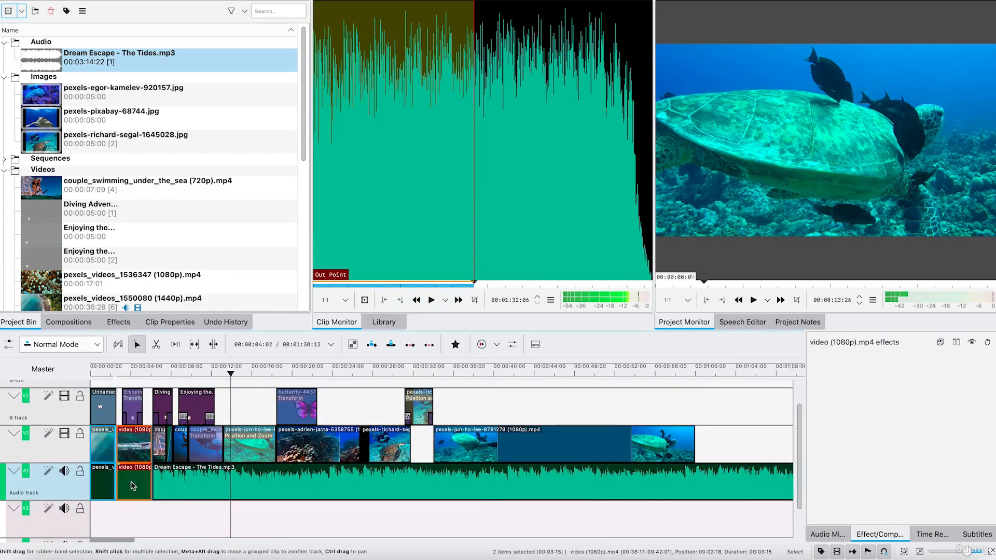
pyautogui.rightClick(135, 484)
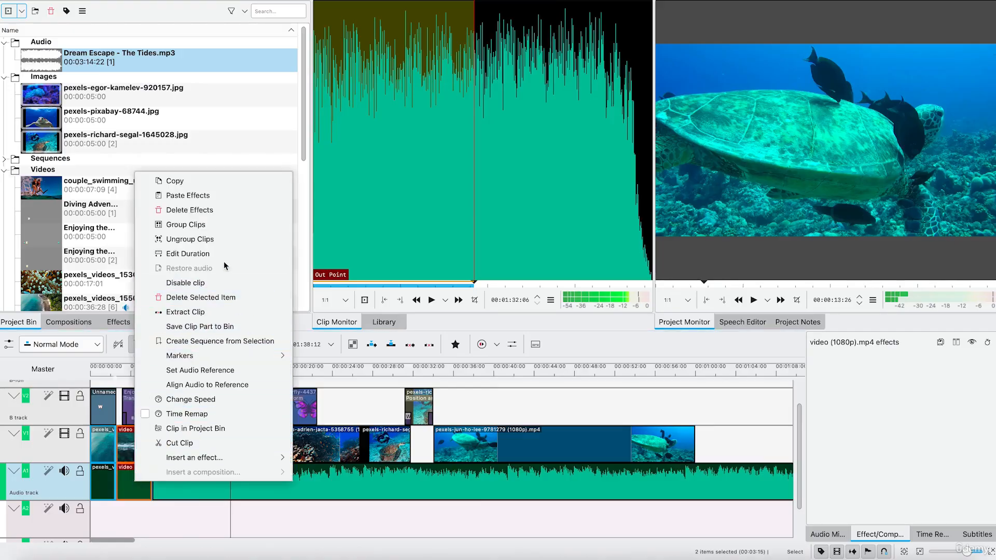
pyautogui.click(223, 239)
pyautogui.click(144, 480)
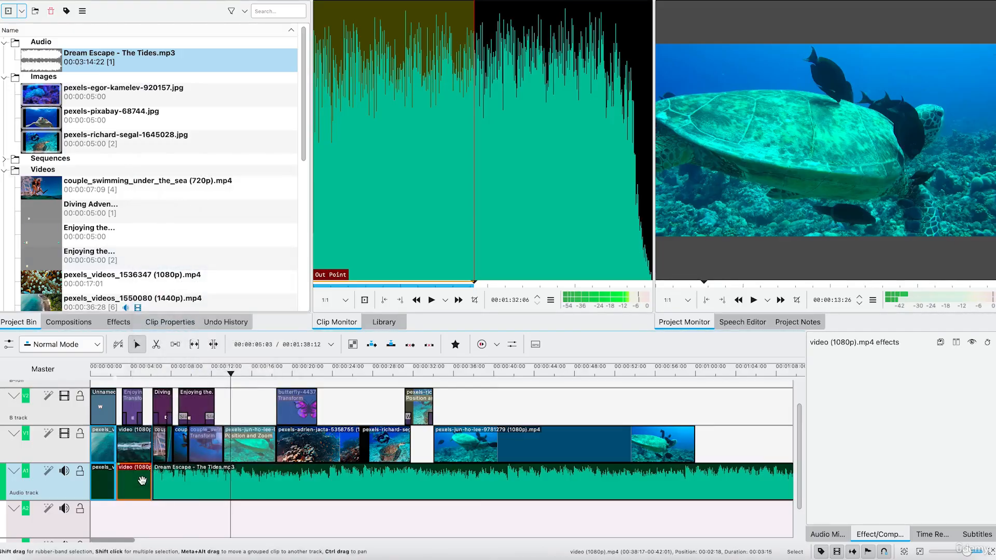
pyautogui.rightClick(143, 481)
pyautogui.click(231, 297)
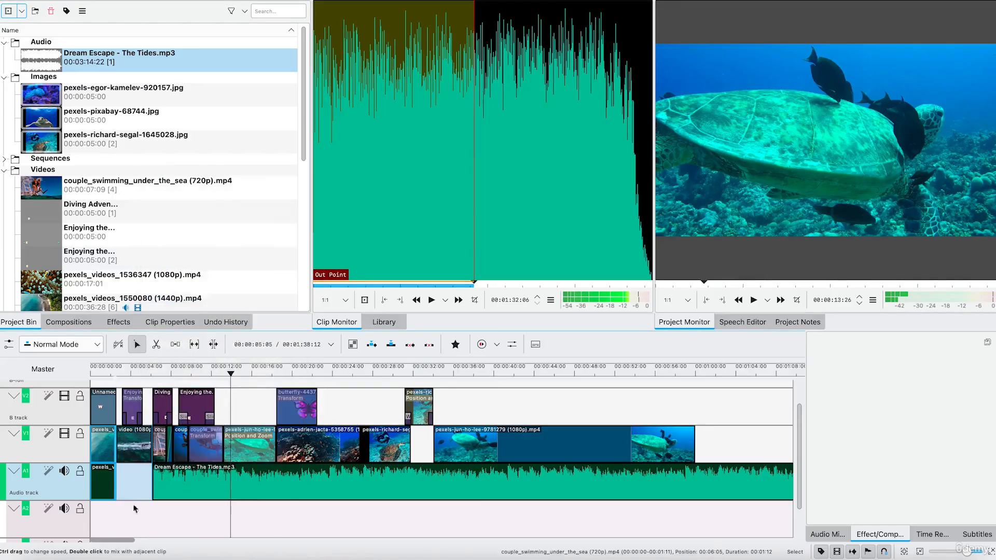
# Ungroup the first pexels video clip on the timeline and delete its audio part from track A1
pyautogui.rightClick(114, 475)
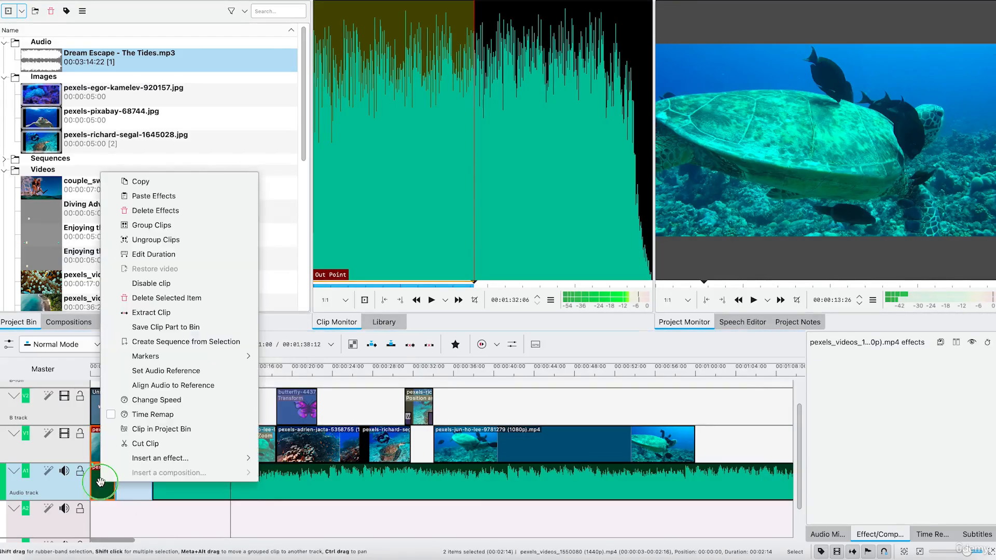
pyautogui.click(163, 240)
pyautogui.rightClick(107, 477)
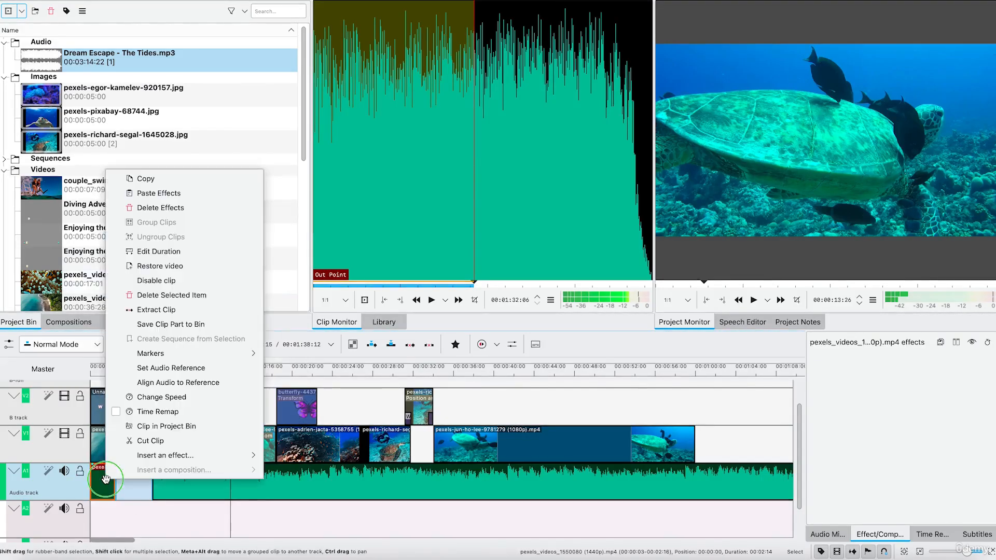
pyautogui.click(153, 295)
# Move the Dream Escape music clip to the start of track A2 and delete the emptied A1 Audio track
pyautogui.click(265, 492)
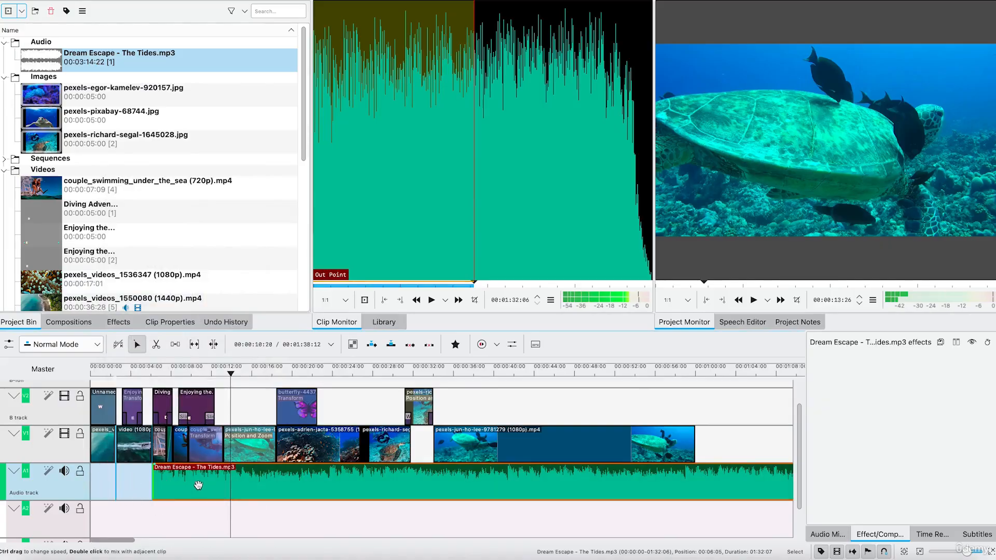
pyautogui.moveTo(152, 495); pyautogui.dragTo(92, 518)
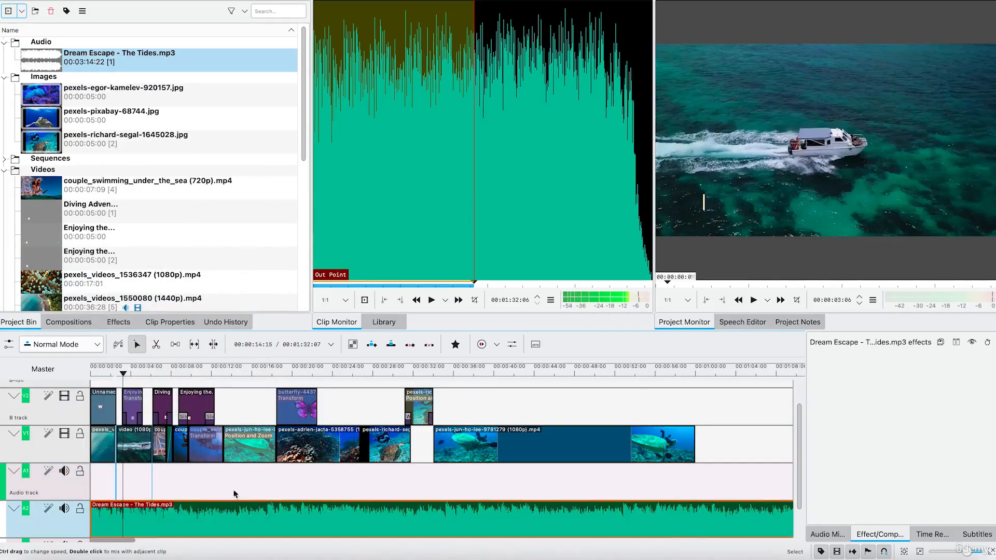
pyautogui.rightClick(60, 483)
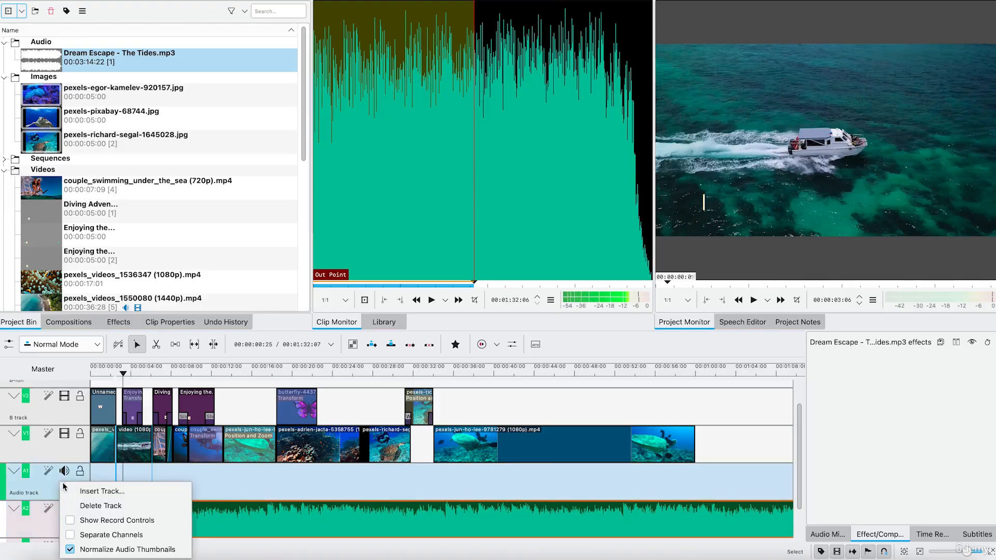
pyautogui.click(84, 505)
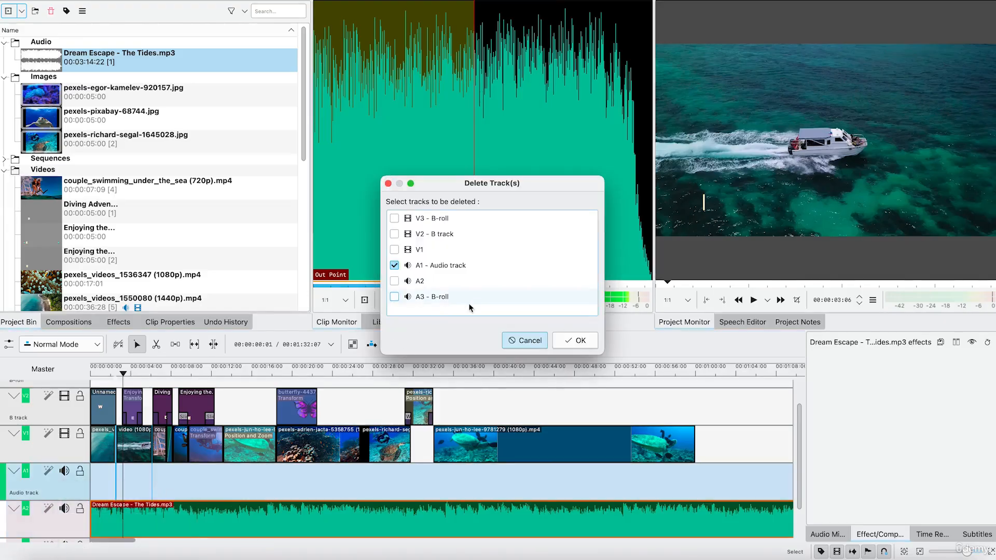
pyautogui.click(577, 341)
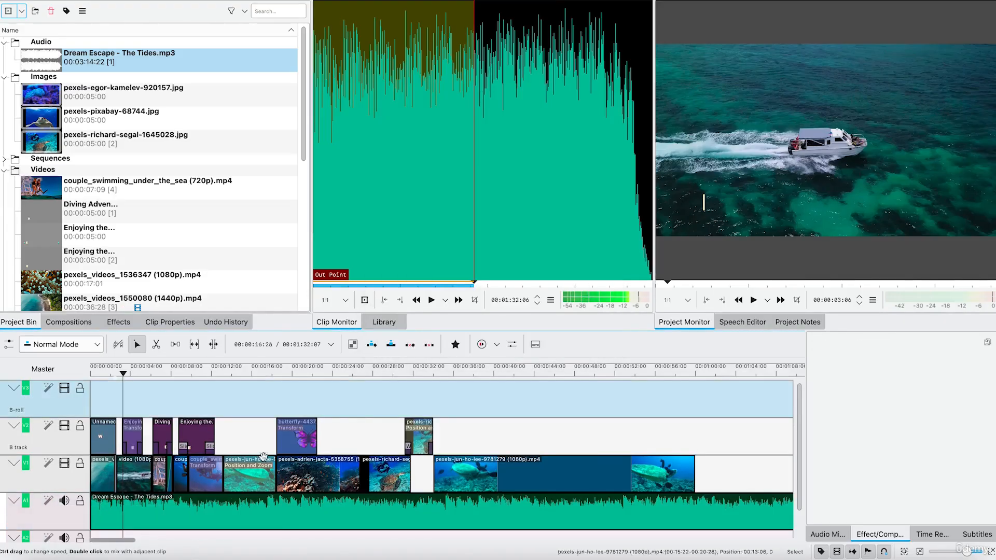
# Cut the Dream Escape music clip with the Razor tool where the last video clip on V1 ends
pyautogui.click(225, 516)
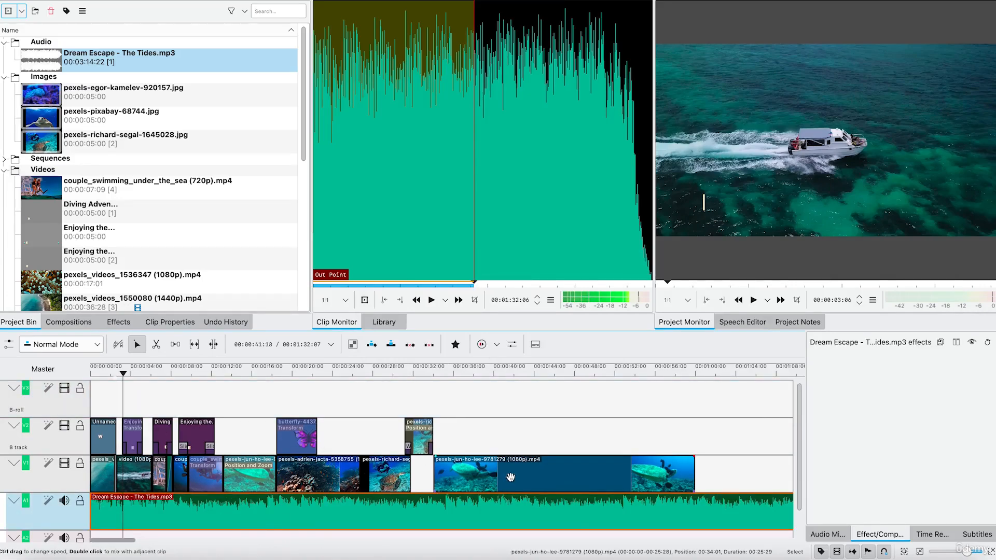
pyautogui.click(695, 506)
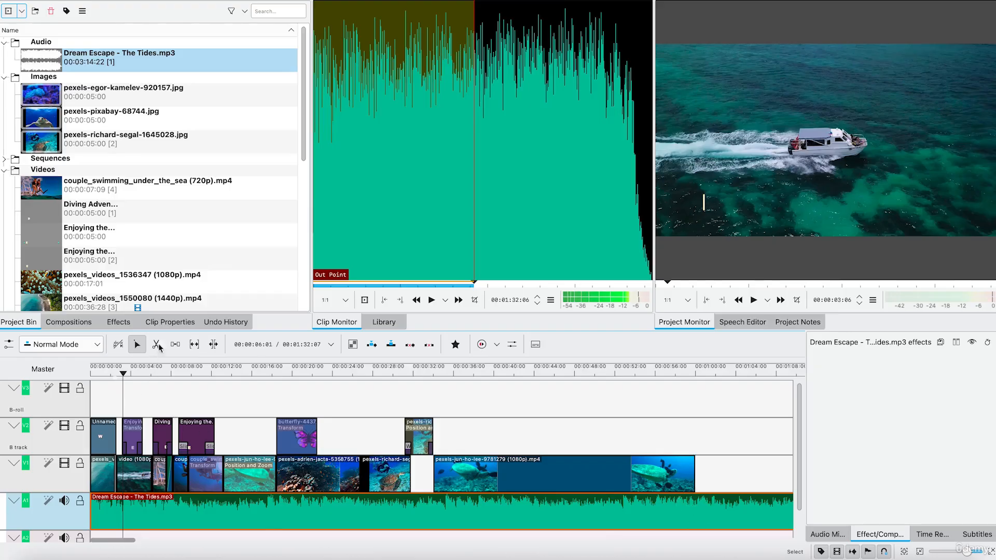
pyautogui.click(167, 322)
pyautogui.click(22, 323)
pyautogui.click(156, 344)
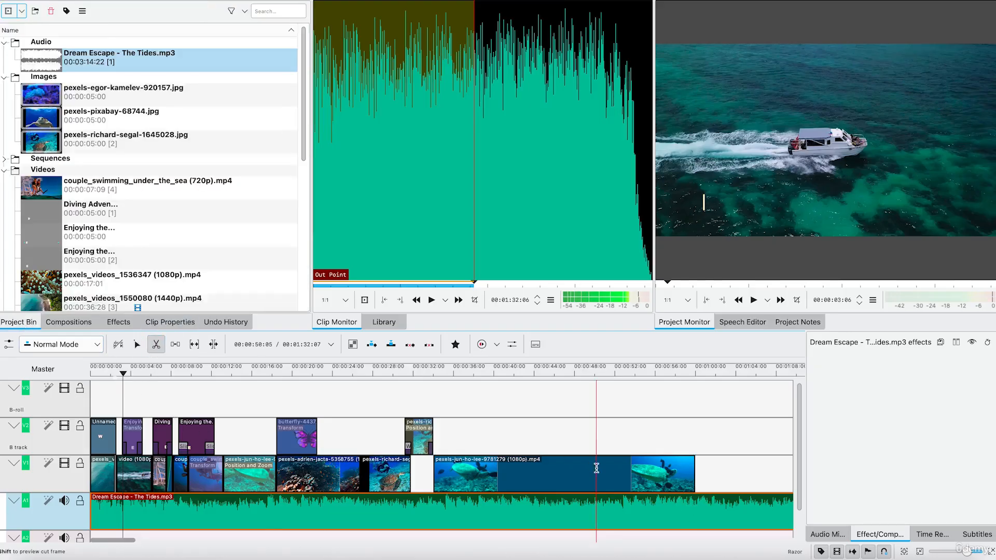
pyautogui.click(695, 501)
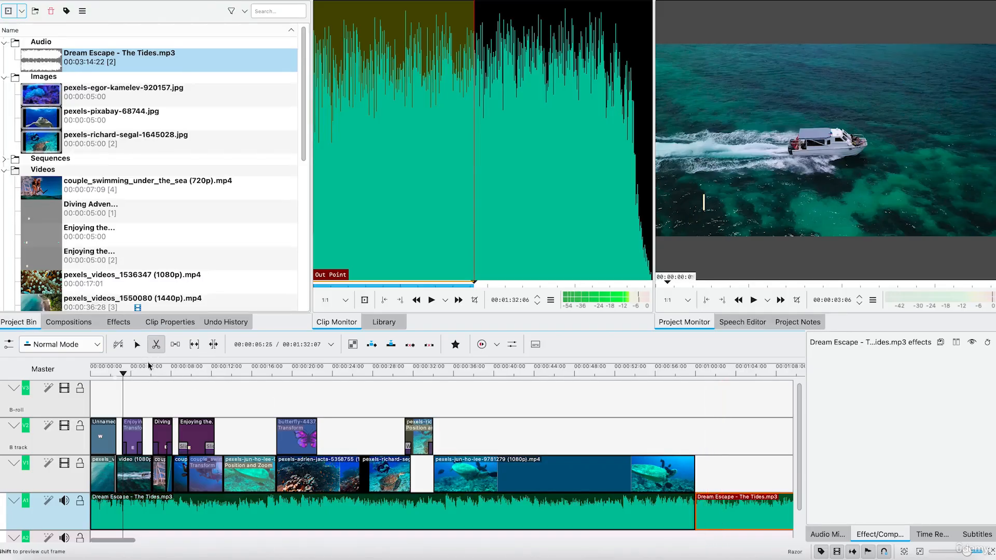
# Delete the leftover music section beyond the end of the last video clip and select the remaining music clip
pyautogui.click(137, 343)
pyautogui.rightClick(726, 513)
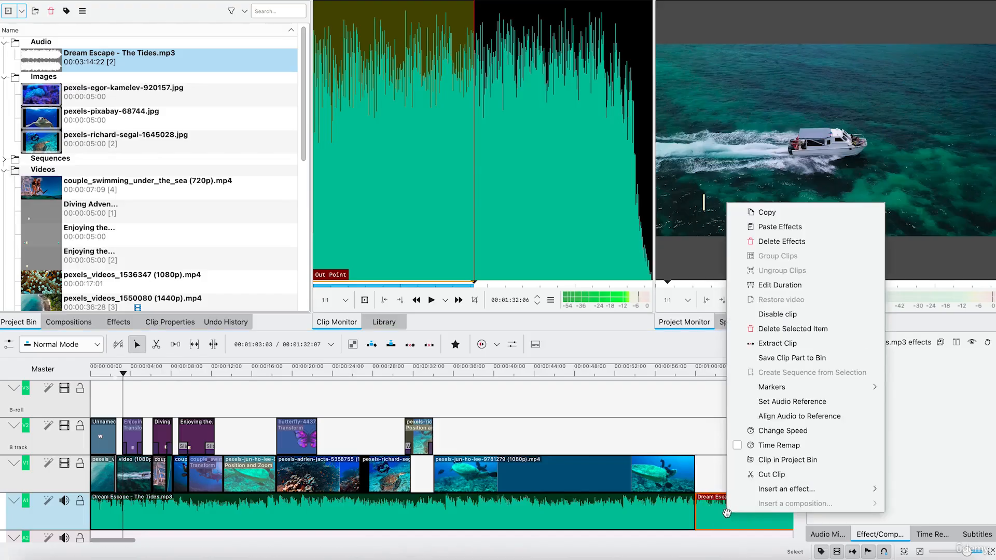
pyautogui.click(785, 329)
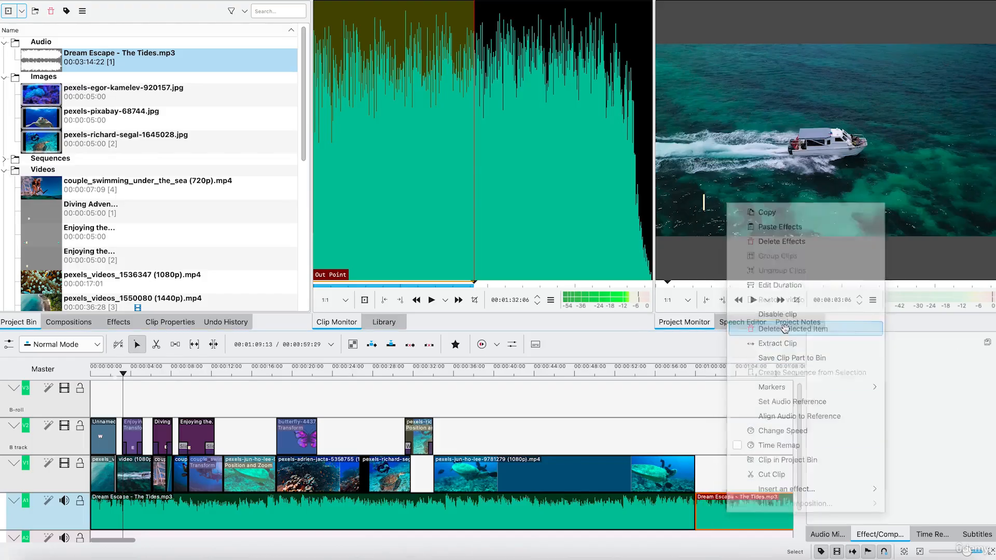
pyautogui.click(646, 525)
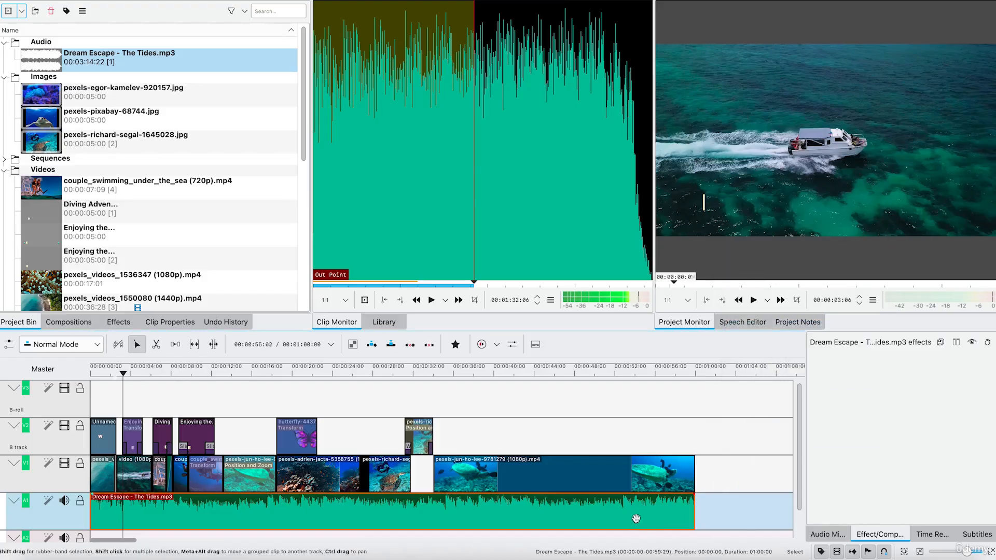
# Play the opening of the timeline from the start to hear the music under the video
pyautogui.click(81, 375)
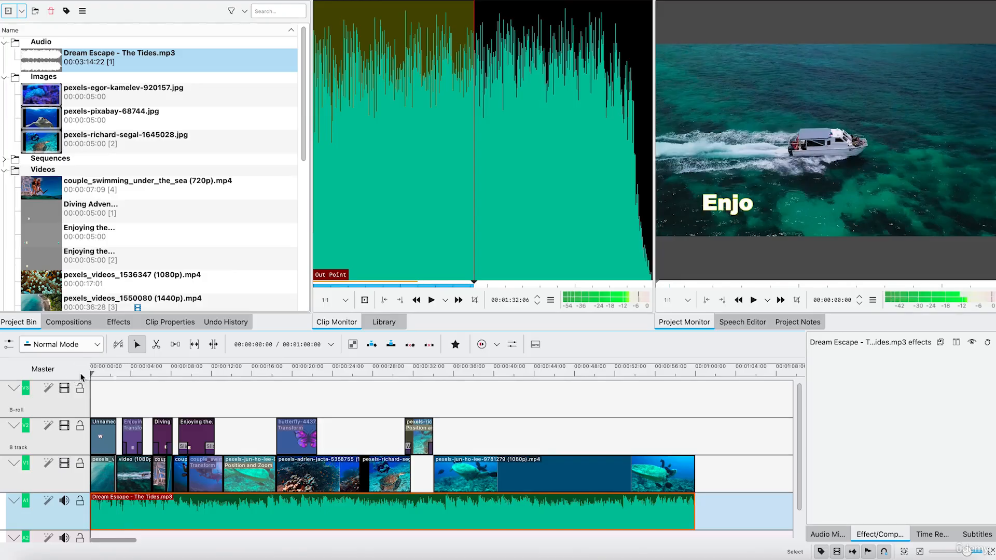
pyautogui.press('space')
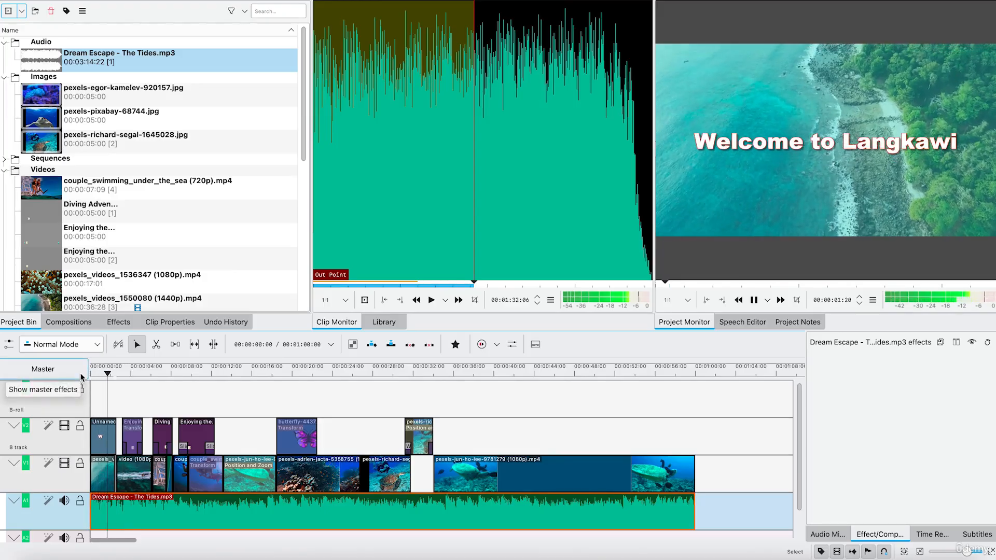
pyautogui.press('space')
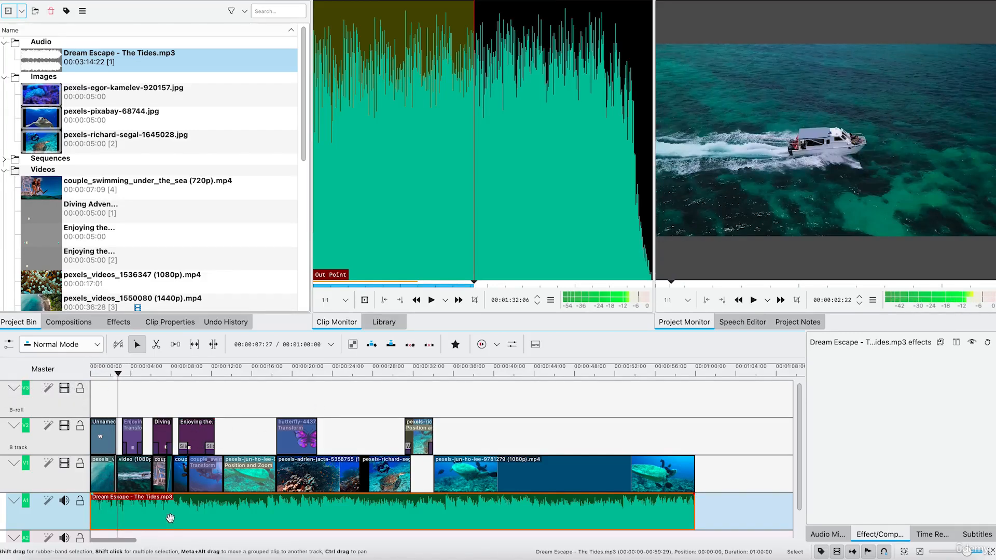
# Add a fade-in to the start of the Dream Escape music clip with a duration of 00:00:03:13
pyautogui.click(95, 498)
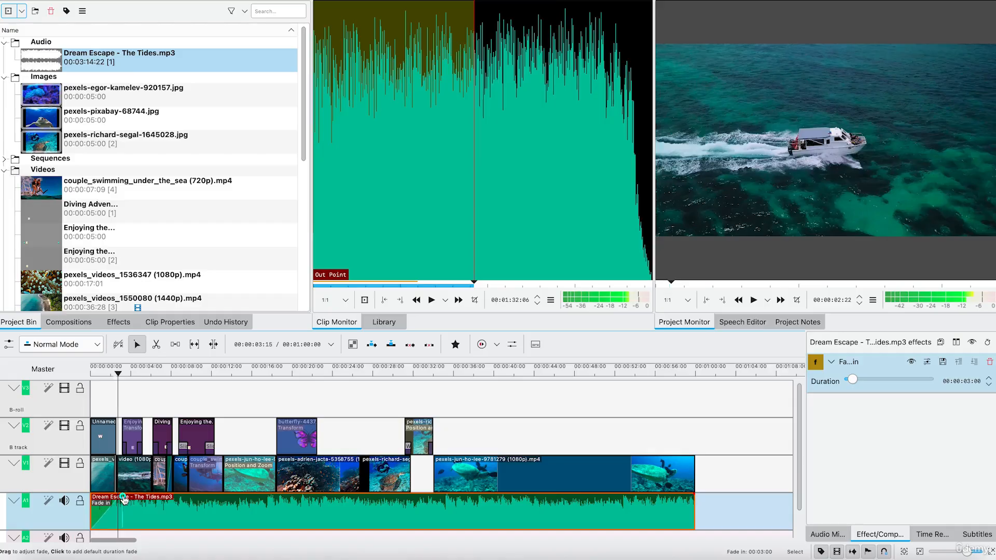
pyautogui.moveTo(124, 499); pyautogui.dragTo(149, 500)
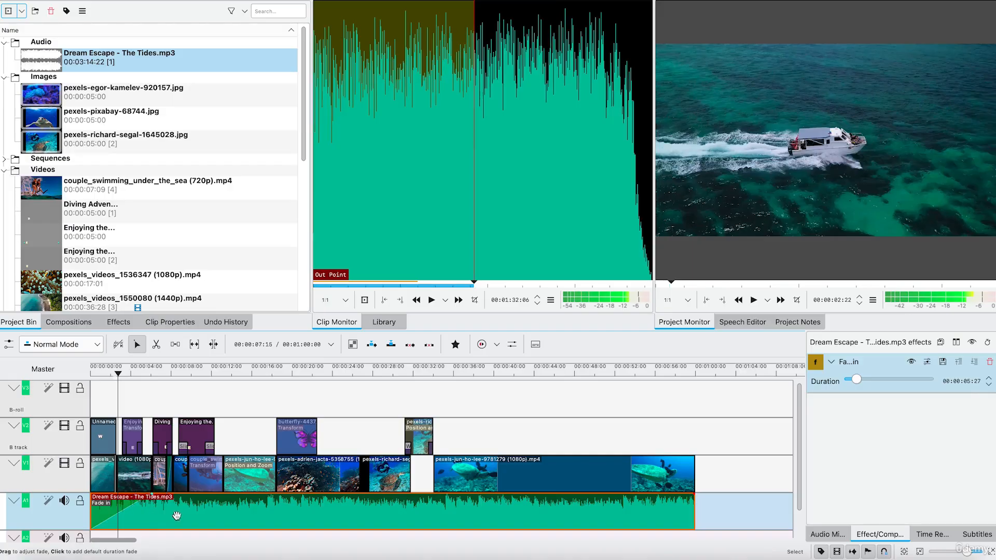
pyautogui.moveTo(862, 384)
pyautogui.mouseDown()
pyautogui.moveTo(884, 380)
pyautogui.moveTo(841, 377)
pyautogui.moveTo(855, 385)
pyautogui.mouseUp()
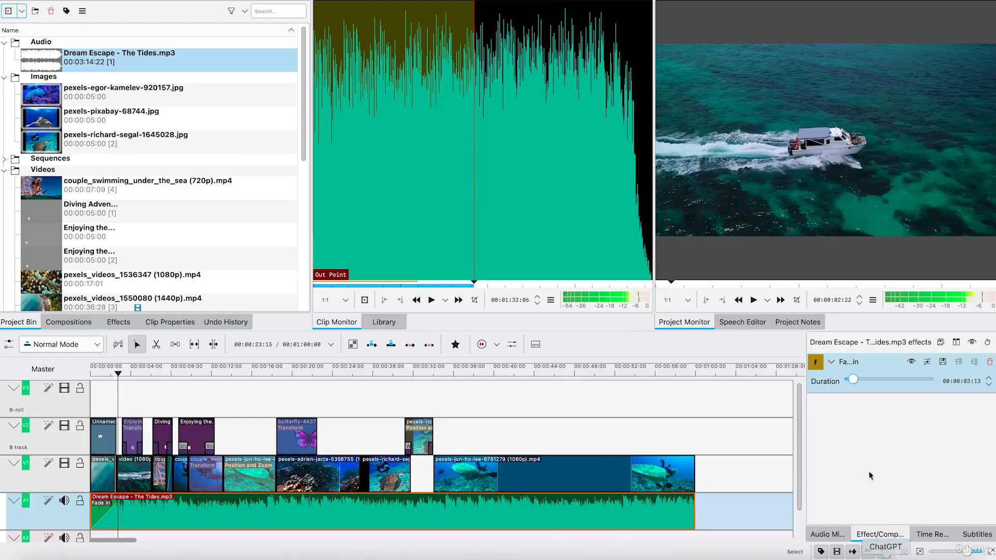
# Add a fade-out of 00:00:04:15 to the end of the Dream Escape clip and play the timeline from the start
pyautogui.click(693, 501)
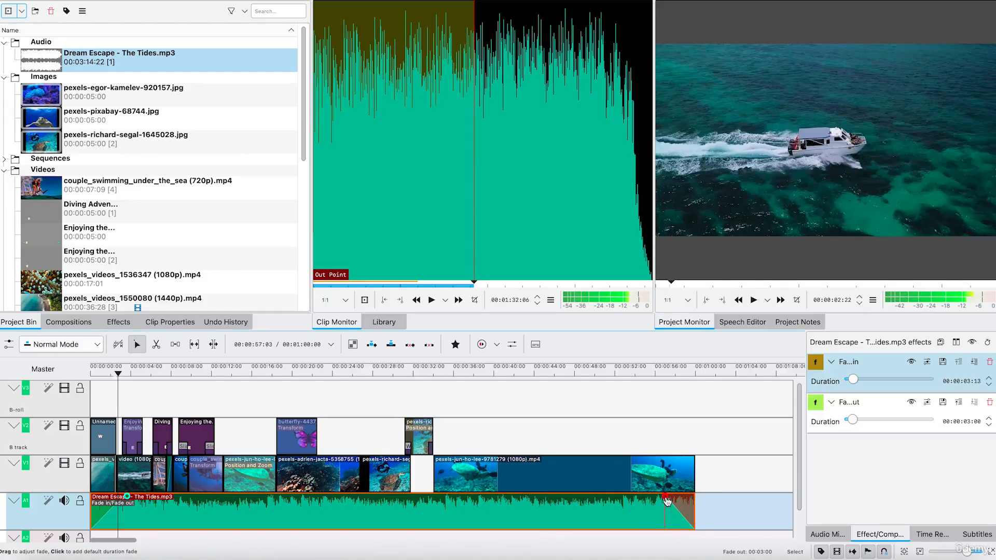
pyautogui.moveTo(666, 500); pyautogui.dragTo(652, 503)
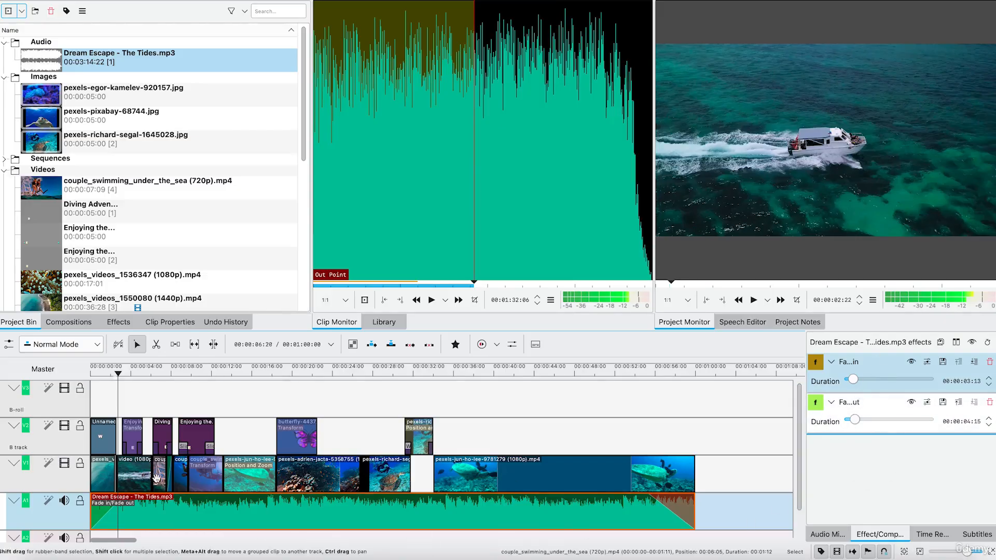
pyautogui.moveTo(117, 374); pyautogui.dragTo(90, 369)
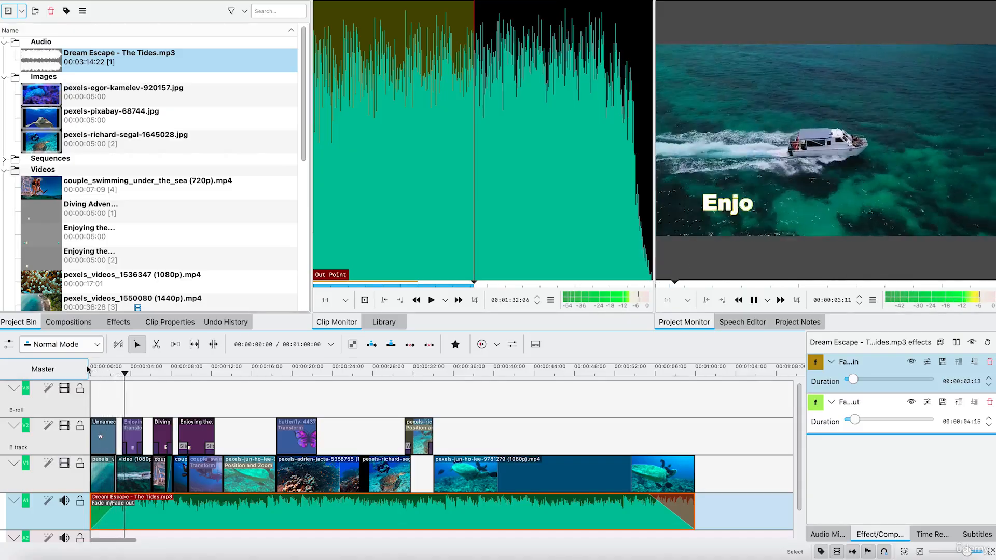
pyautogui.press('space')
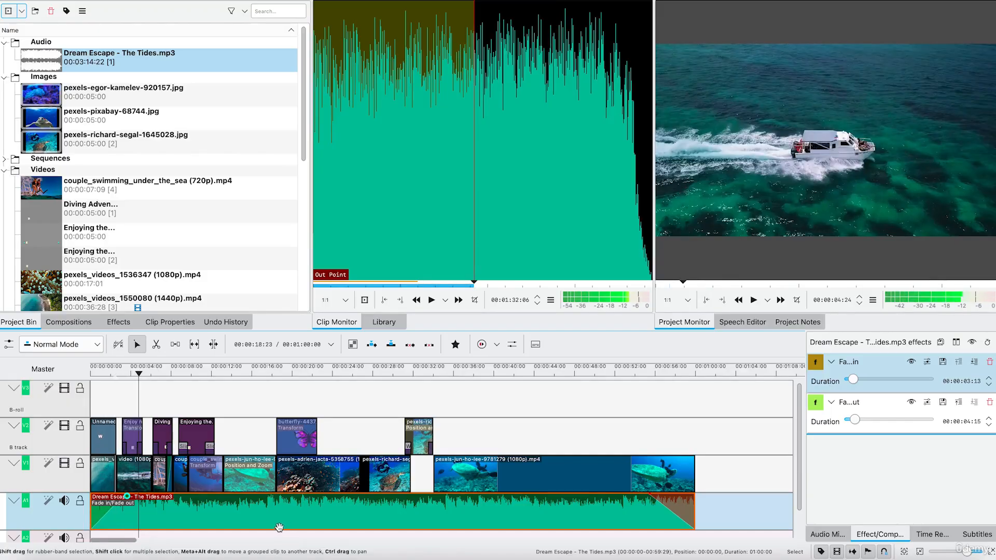
# Apply the Volume (keyframable) effect to the Dream Escape clip and set its gain to -22 dB
pyautogui.click(119, 324)
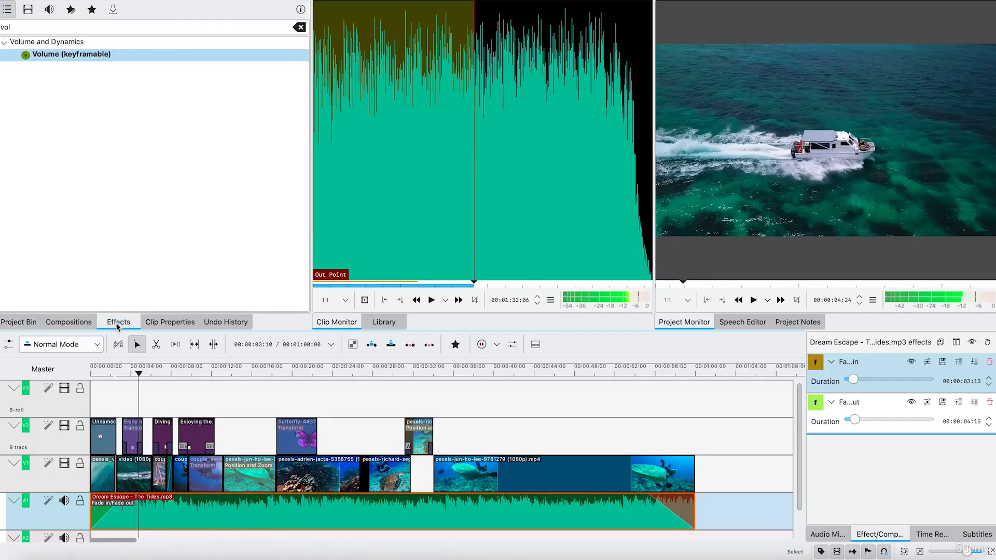
pyautogui.click(58, 27)
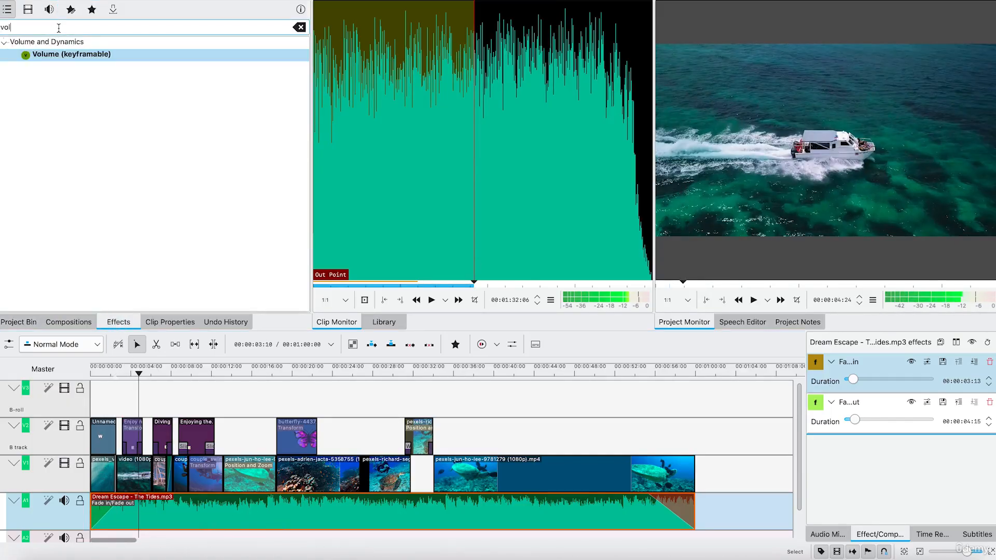
pyautogui.click(87, 56)
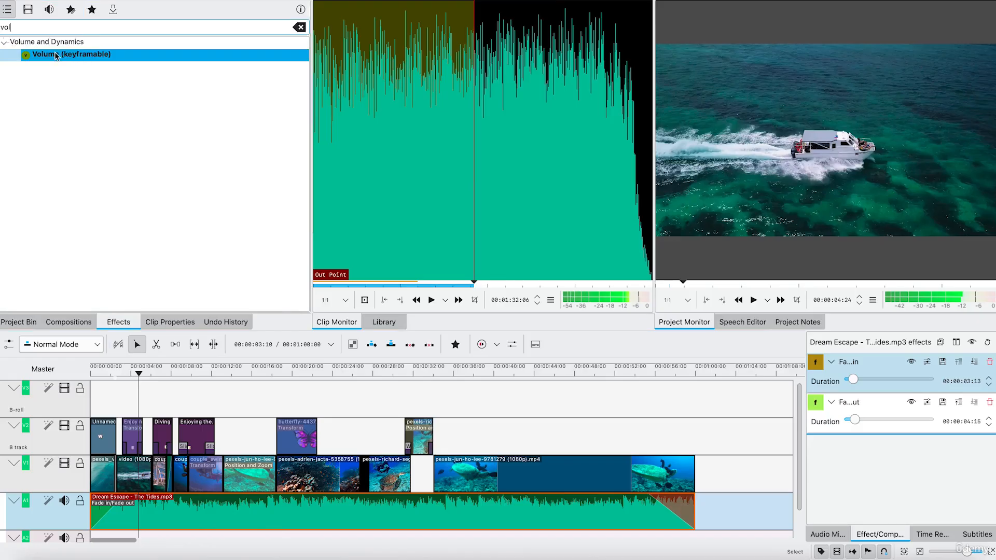
pyautogui.moveTo(46, 57); pyautogui.dragTo(279, 510)
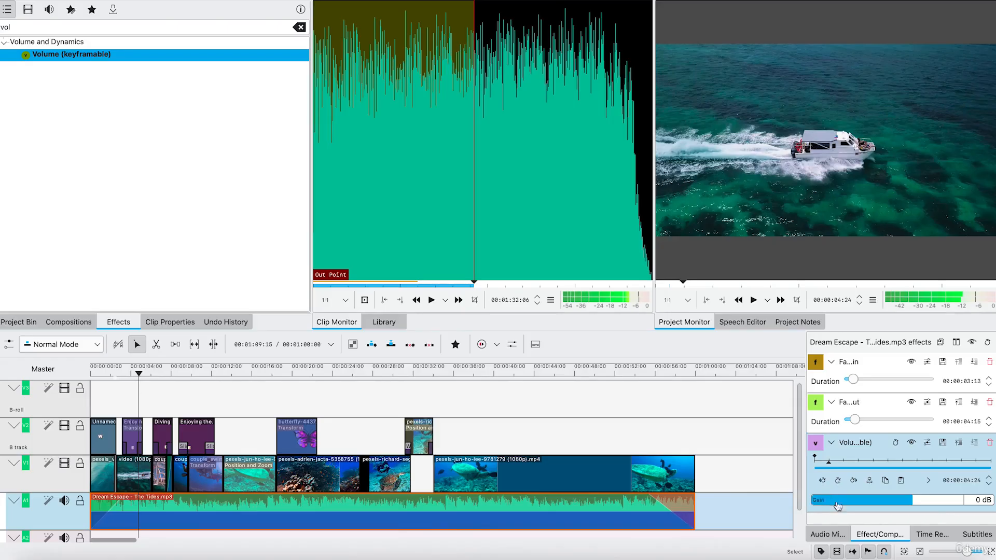
pyautogui.moveTo(912, 503); pyautogui.dragTo(871, 504)
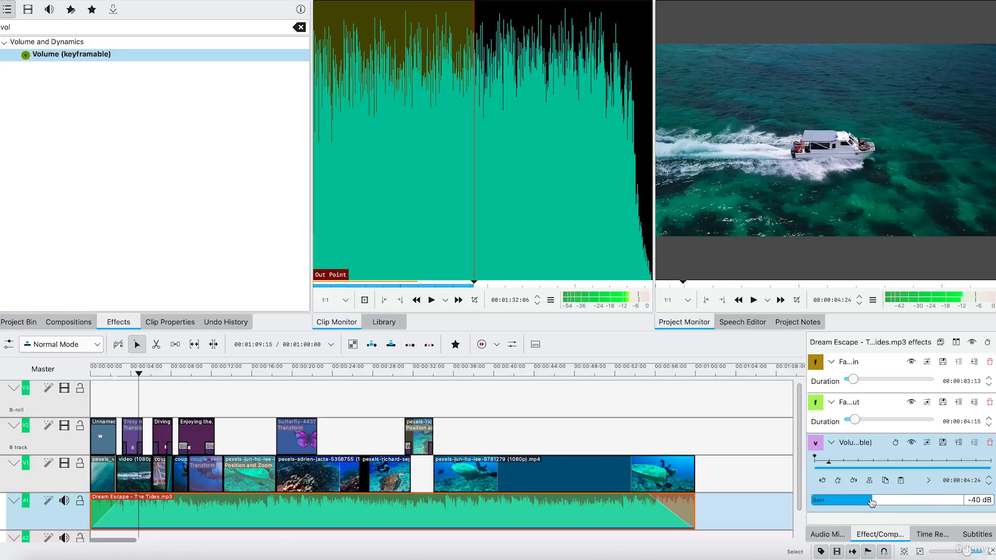
pyautogui.moveTo(875, 501); pyautogui.dragTo(890, 500)
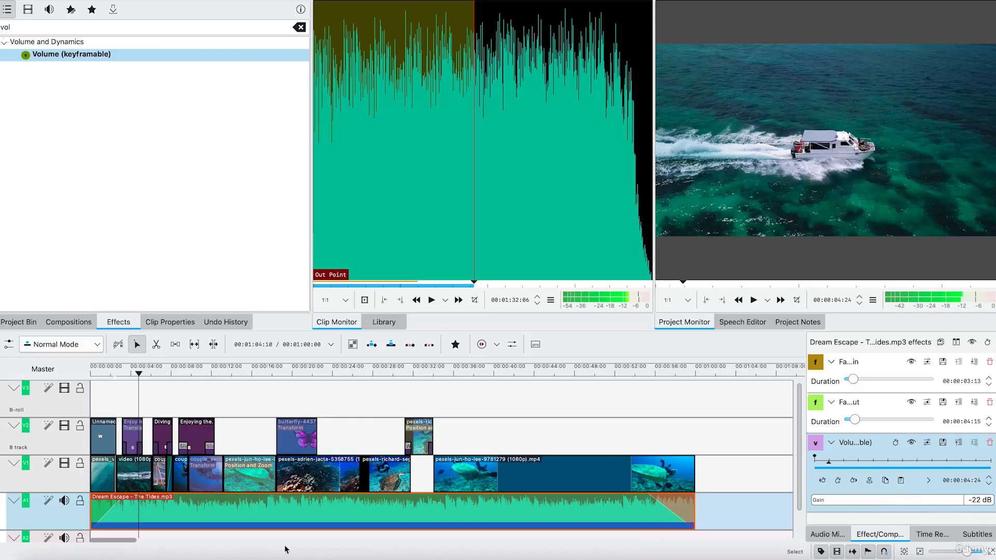
# Try to insert one audio track under video track V1
pyautogui.rightClick(72, 478)
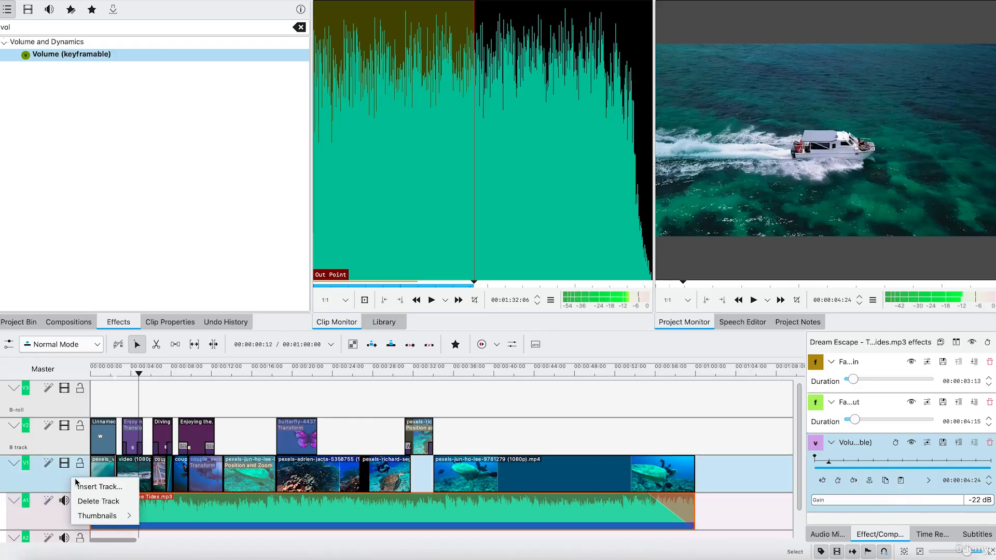
pyautogui.click(86, 490)
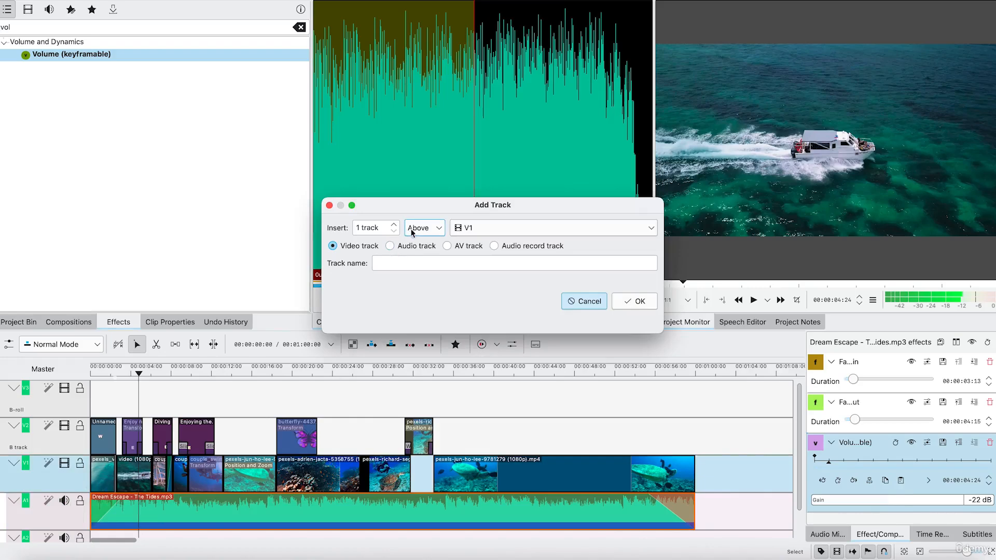
pyautogui.click(412, 230)
pyautogui.click(417, 256)
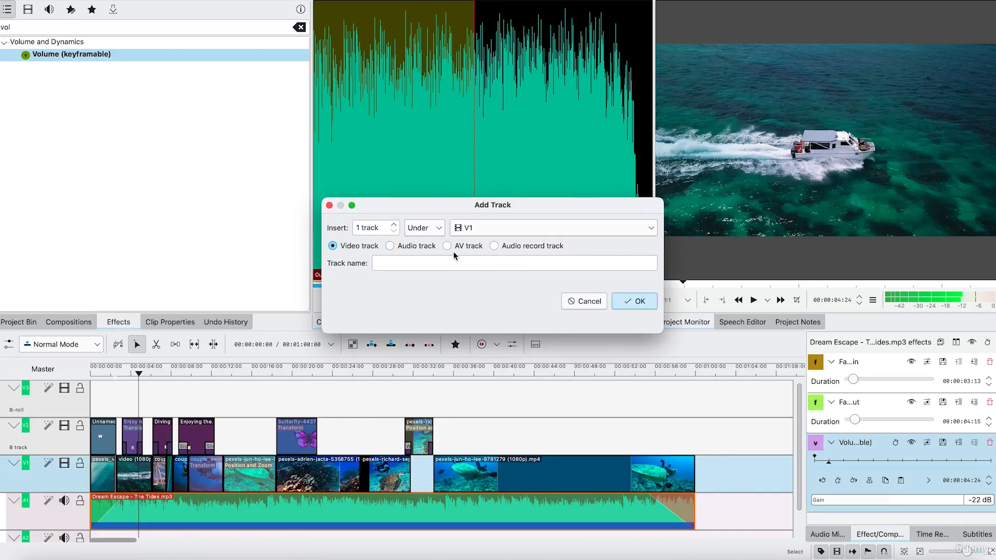
pyautogui.click(391, 247)
pyautogui.click(636, 301)
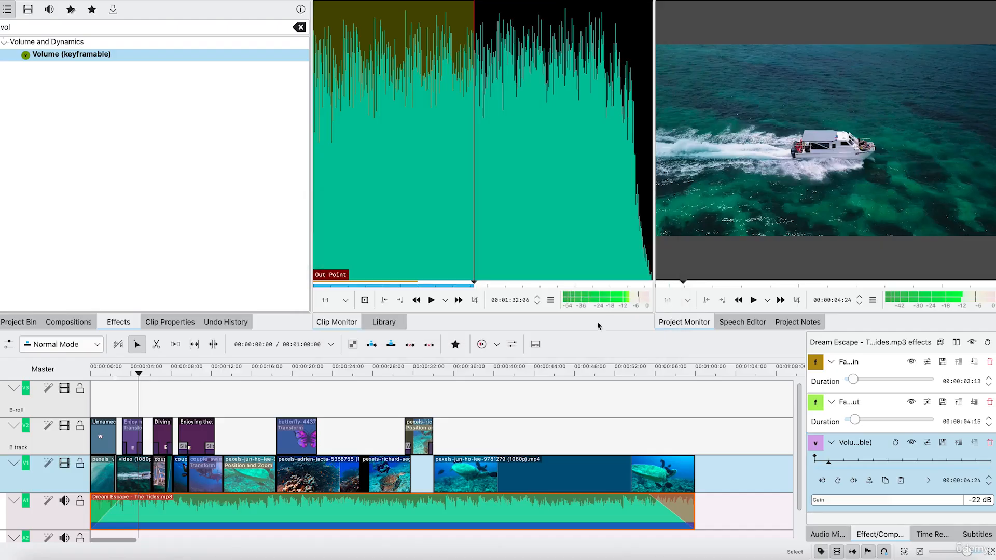
# Add volume keyframes to the Dream Escape clip at 00:00:28:14 and 00:00:29:13, around the start of the turtle clip
pyautogui.hscroll(3, 134, 523)
pyautogui.scroll(-3, 135, 523)
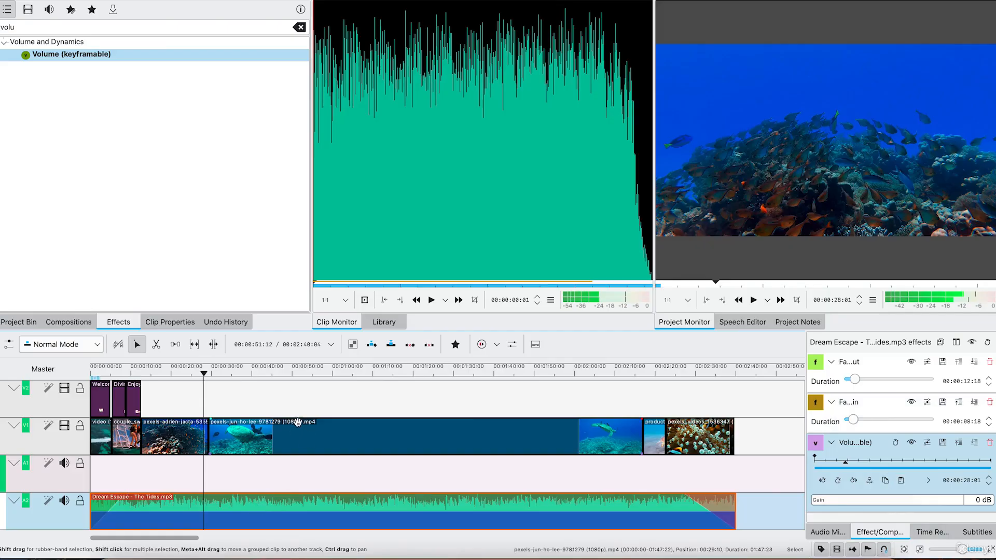
pyautogui.click(206, 373)
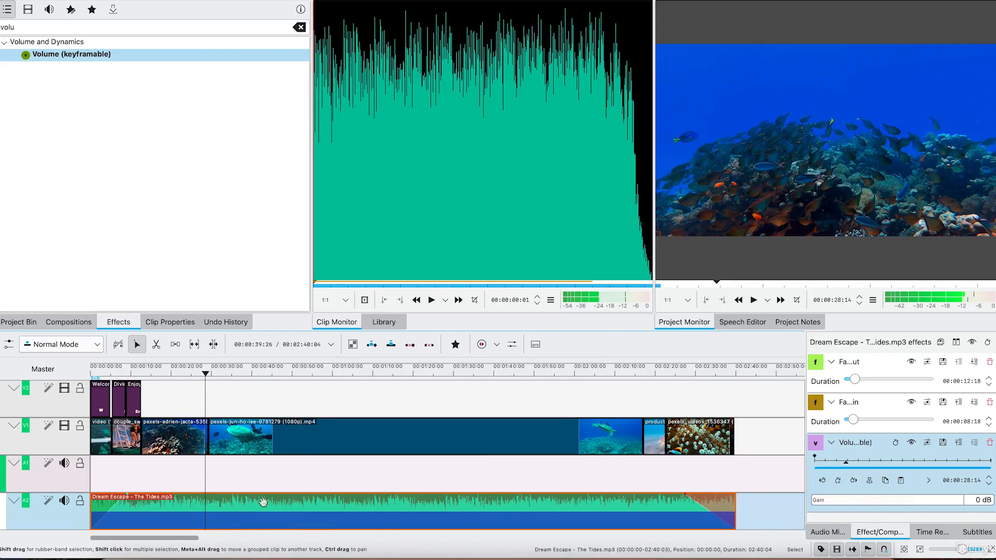
pyautogui.click(837, 481)
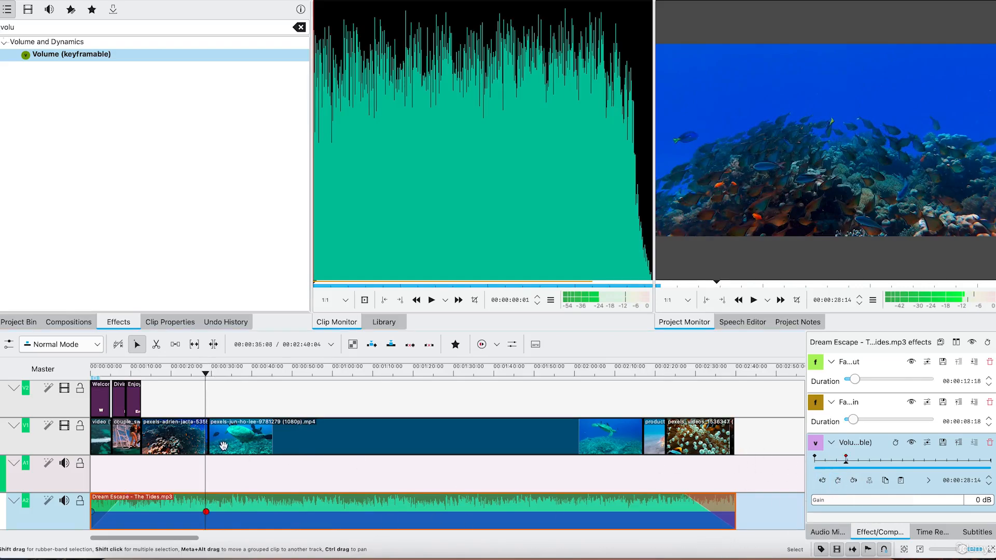
pyautogui.moveTo(206, 374); pyautogui.dragTo(209, 374)
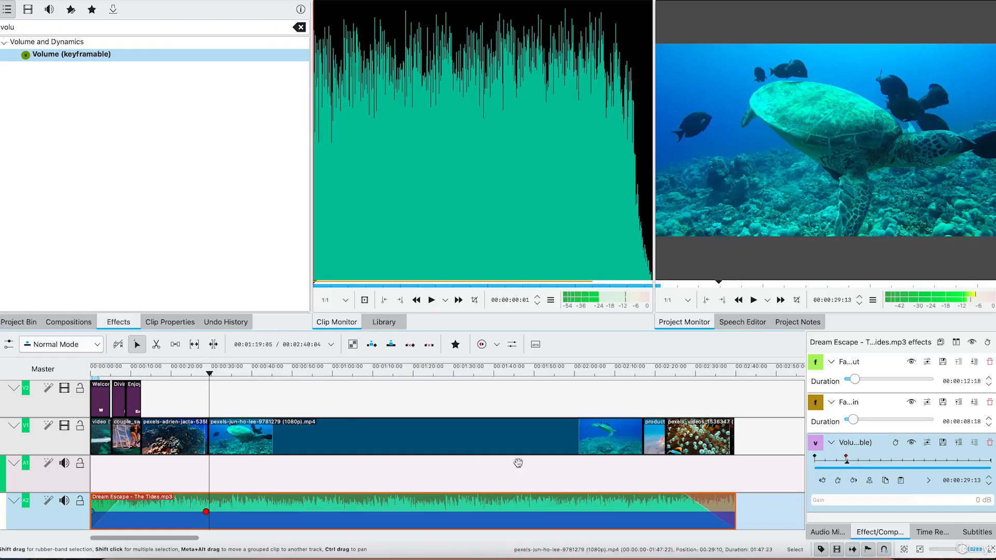
pyautogui.click(838, 480)
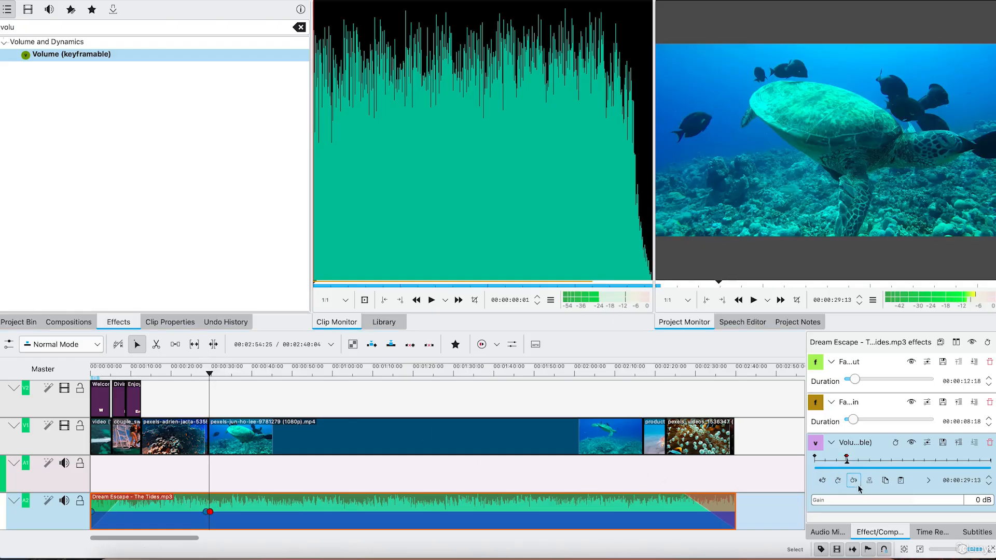
# Return to the volume keyframe at 00:00:29:13 and lower its gain to -33 dB
pyautogui.click(208, 373)
pyautogui.moveTo(209, 373); pyautogui.dragTo(210, 374)
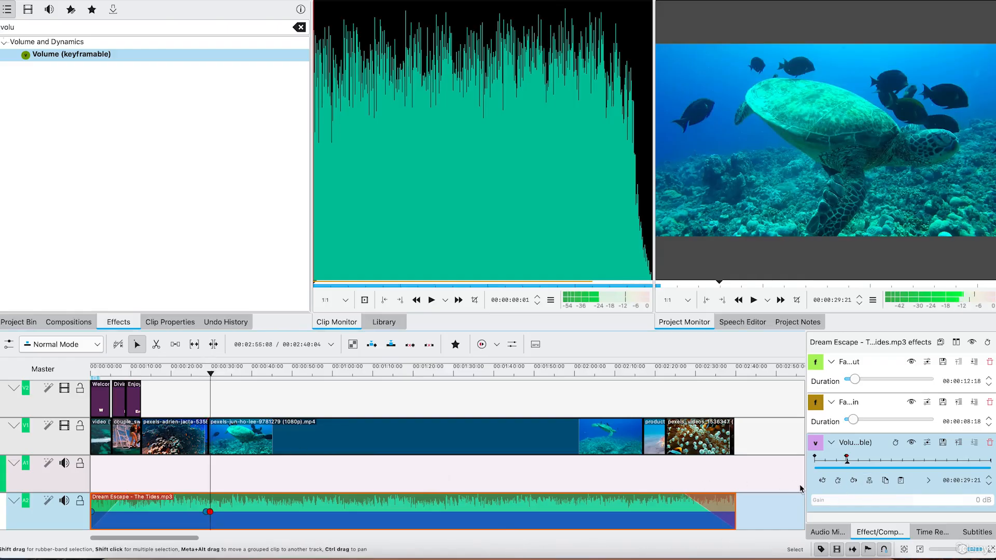
pyautogui.click(823, 480)
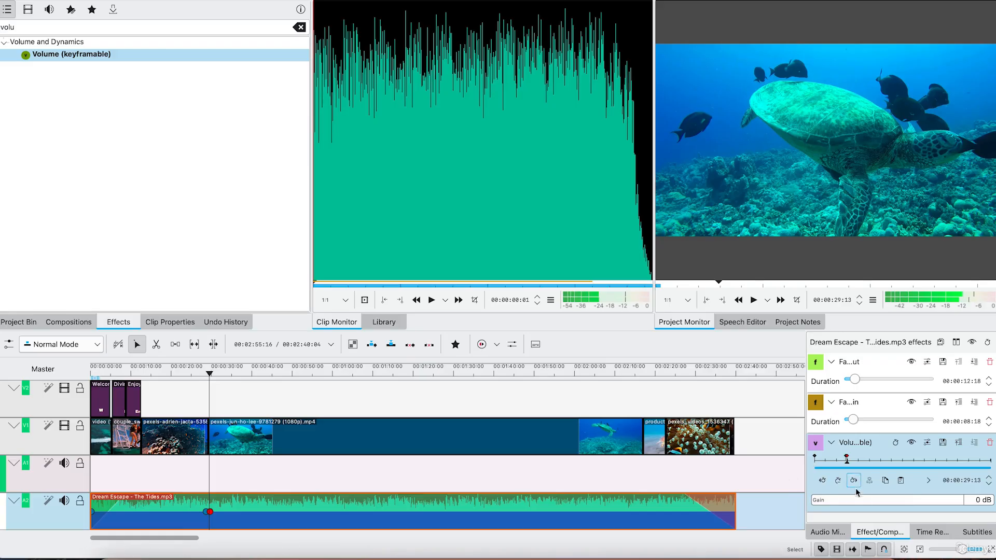
pyautogui.moveTo(912, 502); pyautogui.dragTo(880, 504)
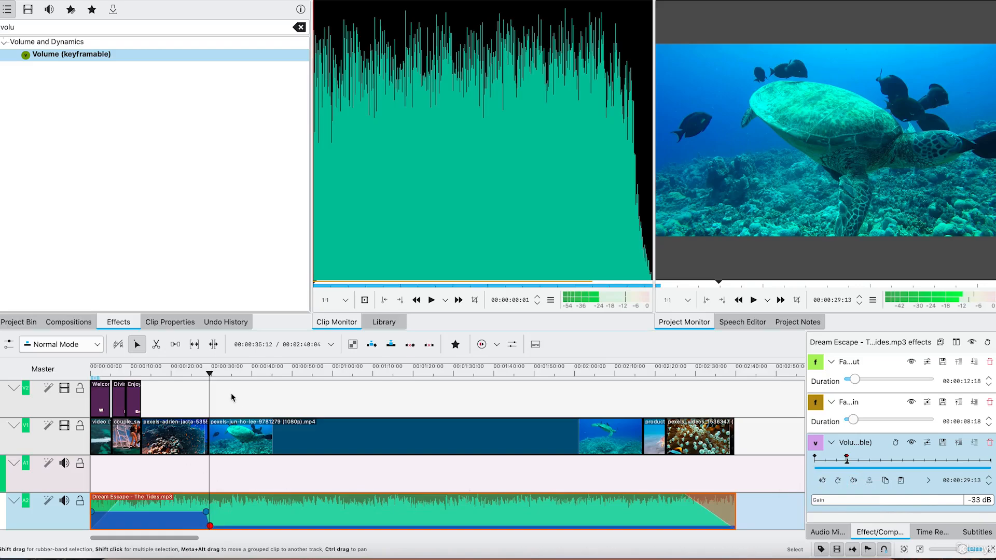
# Add volume keyframes at 00:00:56:11 and 00:00:57:15 and raise the gain of the second one to -1 dB
pyautogui.moveTo(213, 376); pyautogui.dragTo(318, 417)
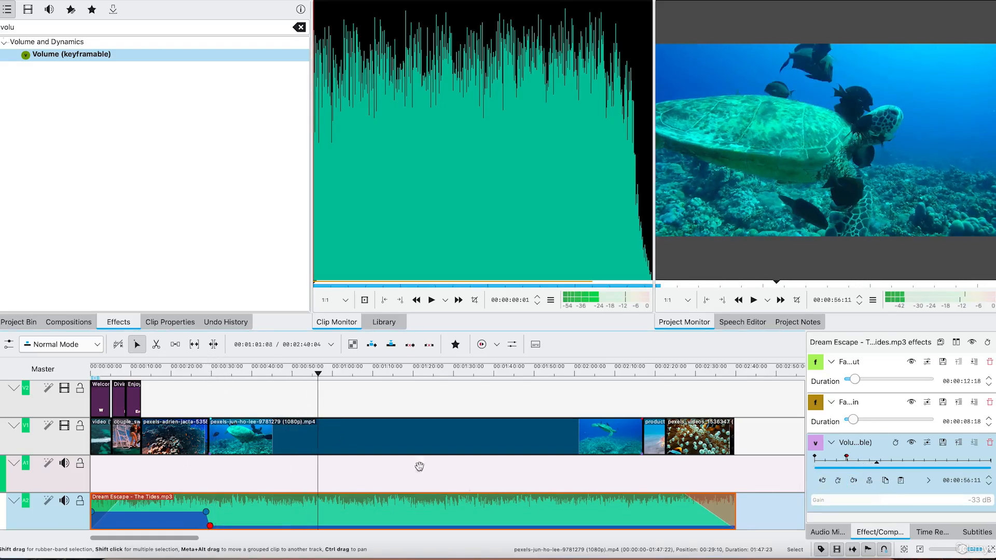
pyautogui.click(850, 479)
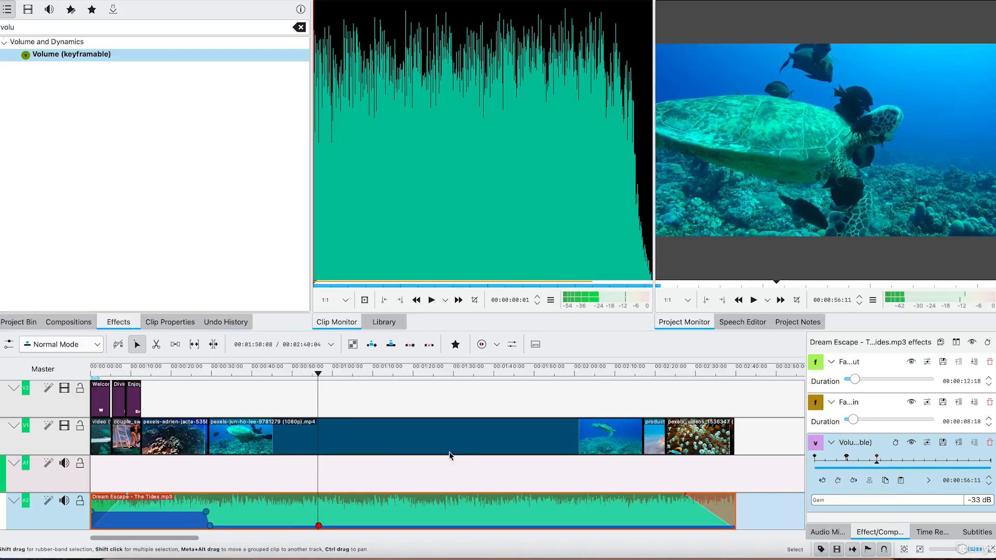
pyautogui.moveTo(317, 372); pyautogui.dragTo(322, 372)
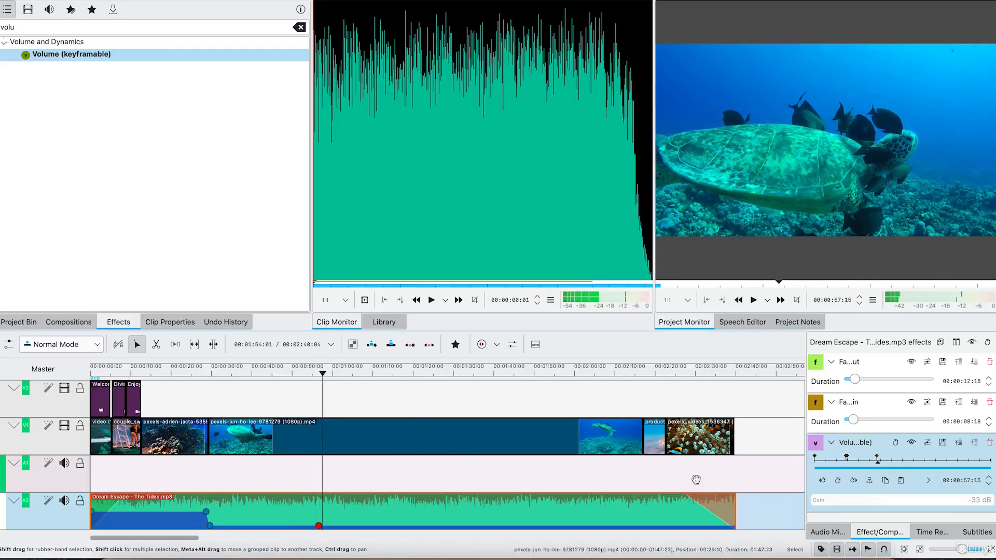
pyautogui.click(838, 479)
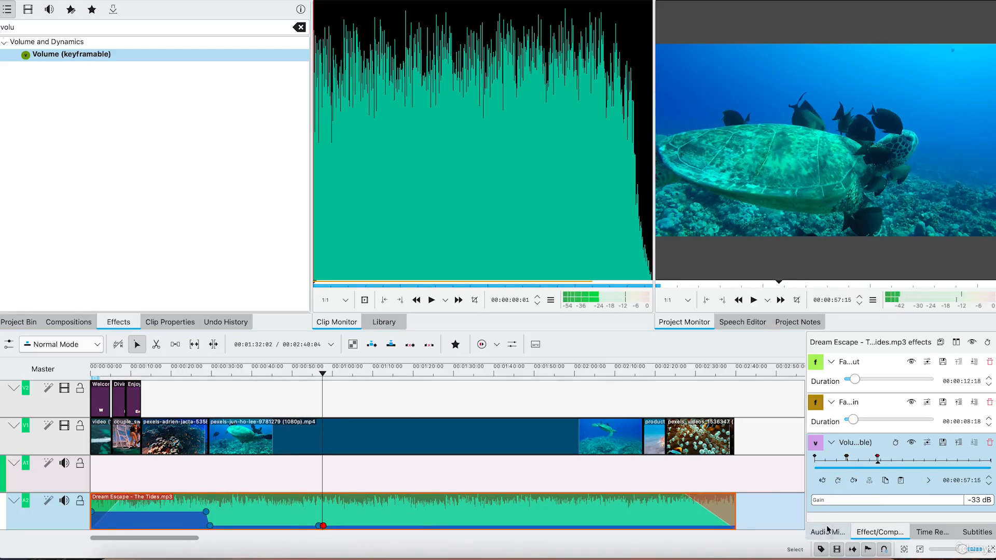
pyautogui.moveTo(869, 501); pyautogui.dragTo(912, 508)
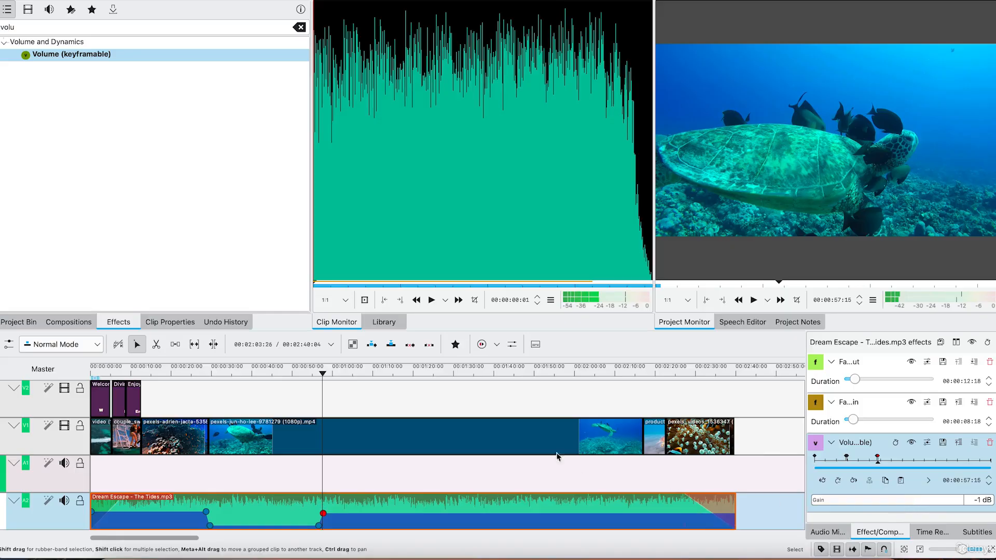
# Play the timeline from just before the turtle clip to hear the music volume drop
pyautogui.moveTo(321, 374); pyautogui.dragTo(197, 390)
pyautogui.press('space')
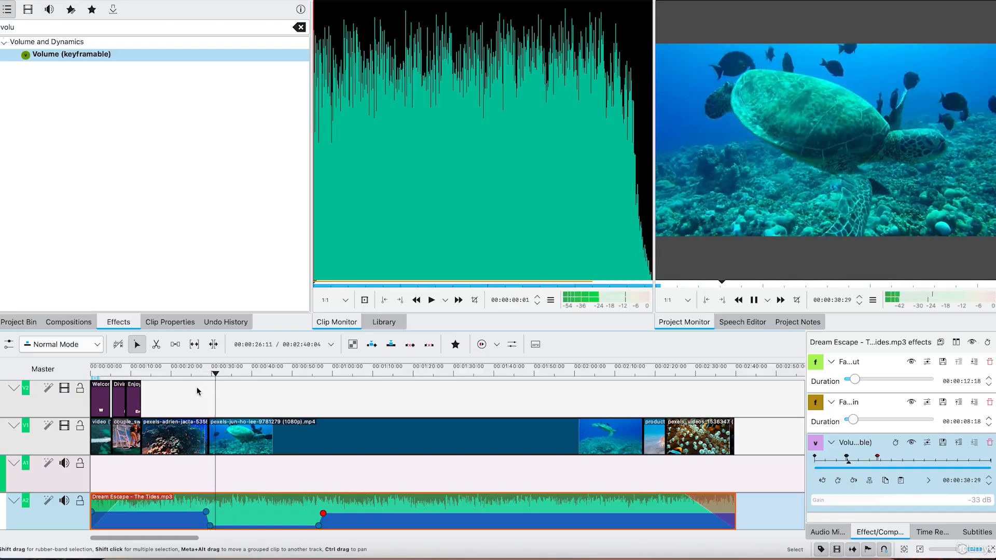
pyautogui.press('space')
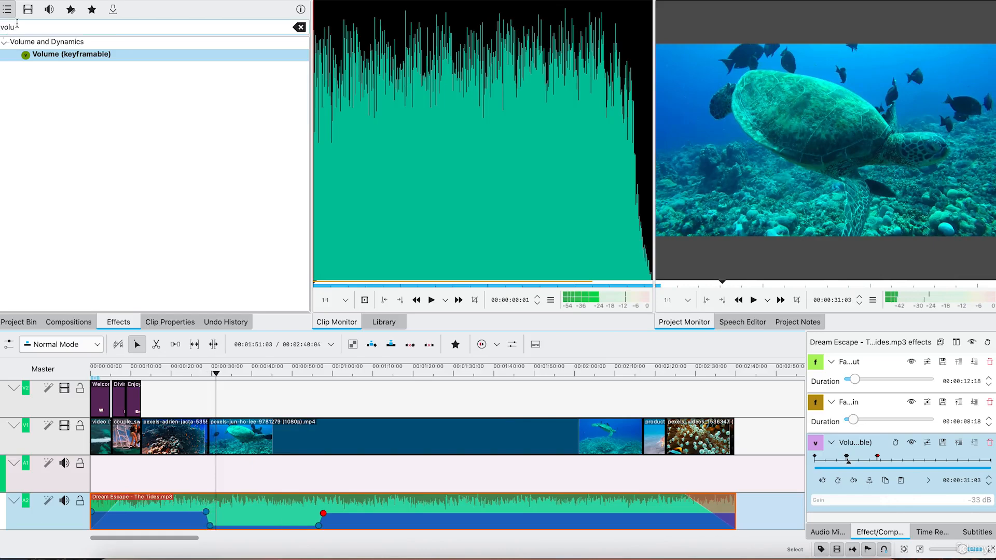
pyautogui.click(18, 322)
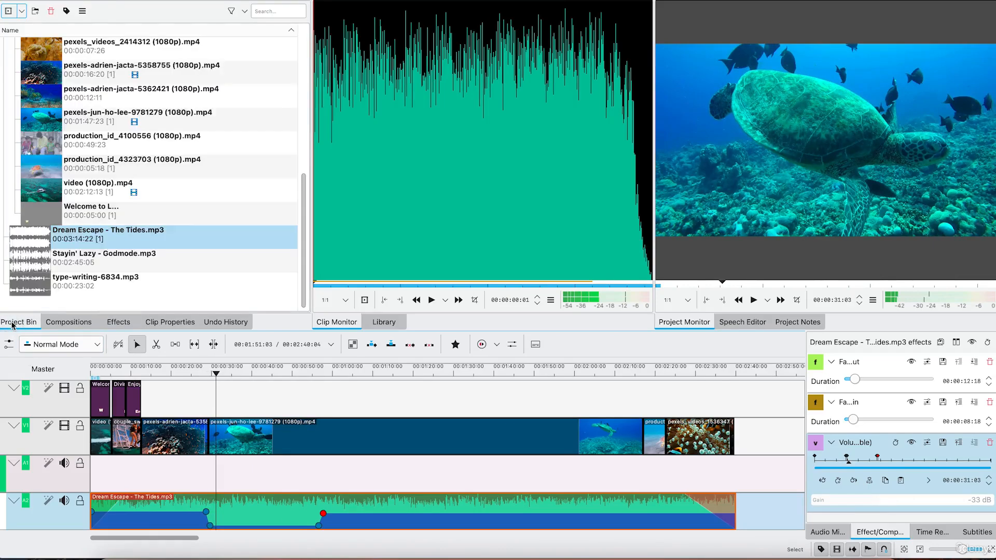
pyautogui.scroll(3, 61, 289)
pyautogui.scroll(-3, 61, 289)
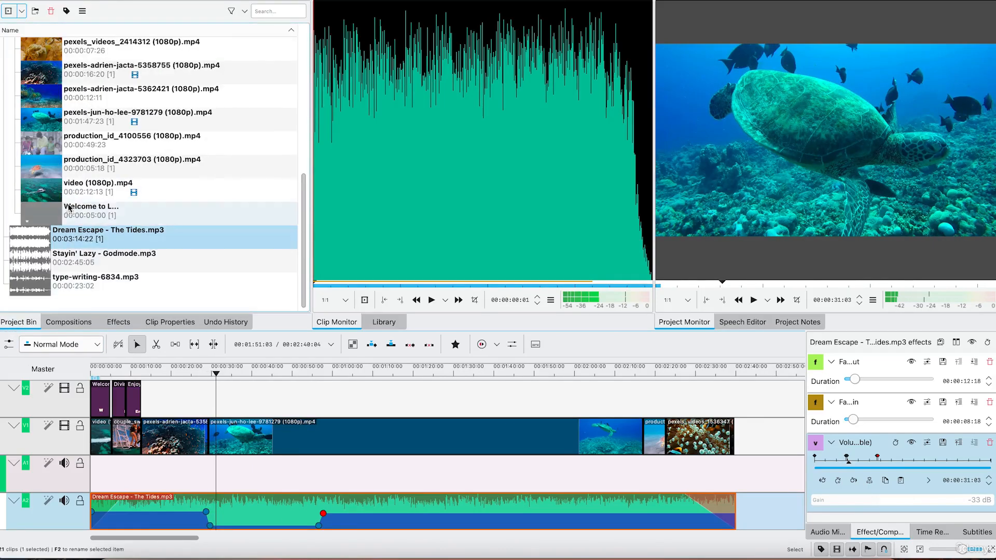
pyautogui.click(78, 188)
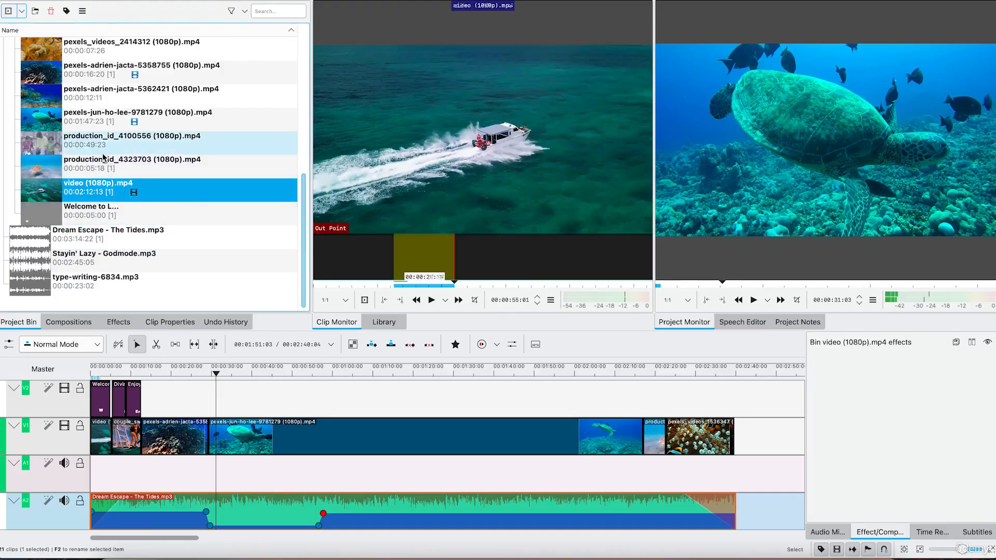
pyautogui.scroll(3, 187, 244)
pyautogui.click(188, 256)
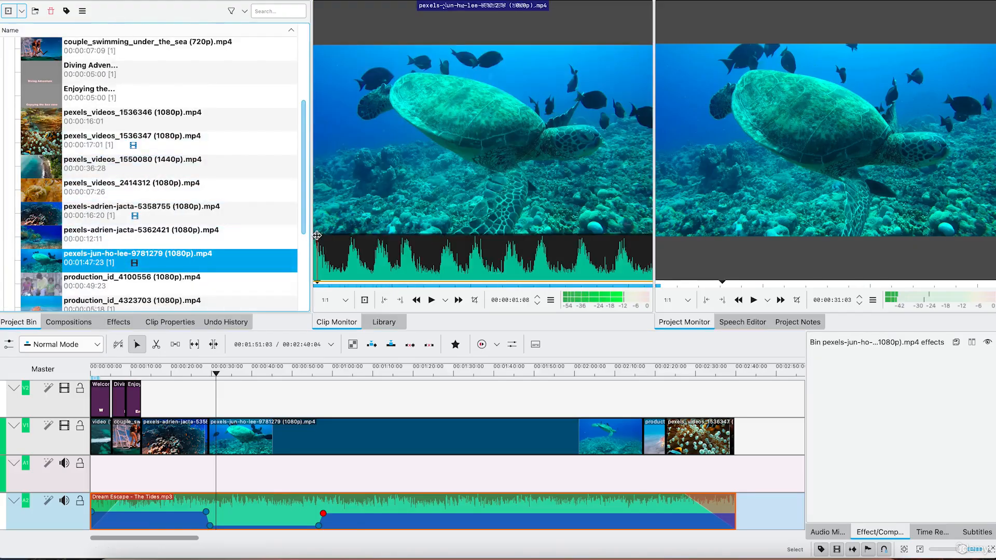
# Review the turtle clip's source audio and mark its zone from the start to an out point at 00:00:35:27
pyautogui.click(316, 286)
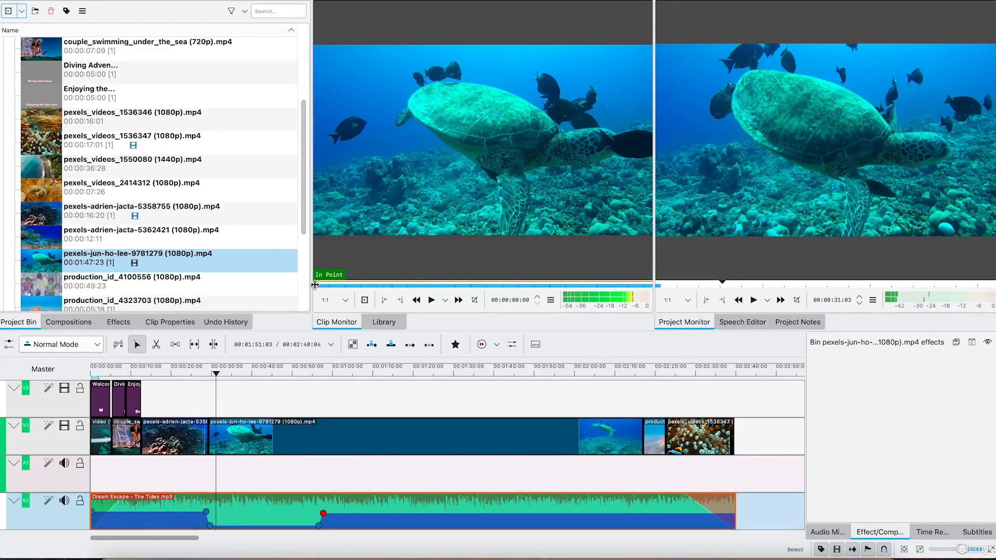
pyautogui.click(346, 285)
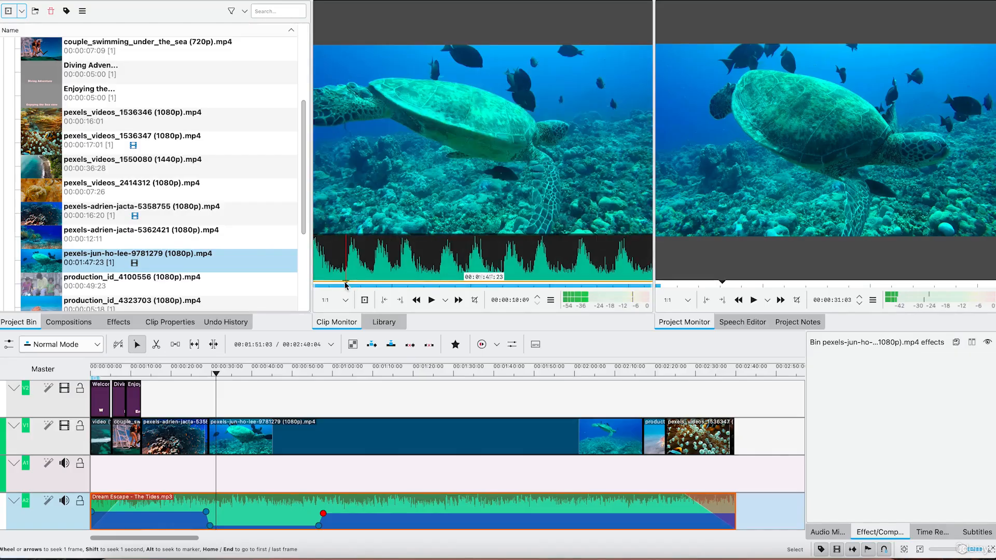
pyautogui.click(383, 284)
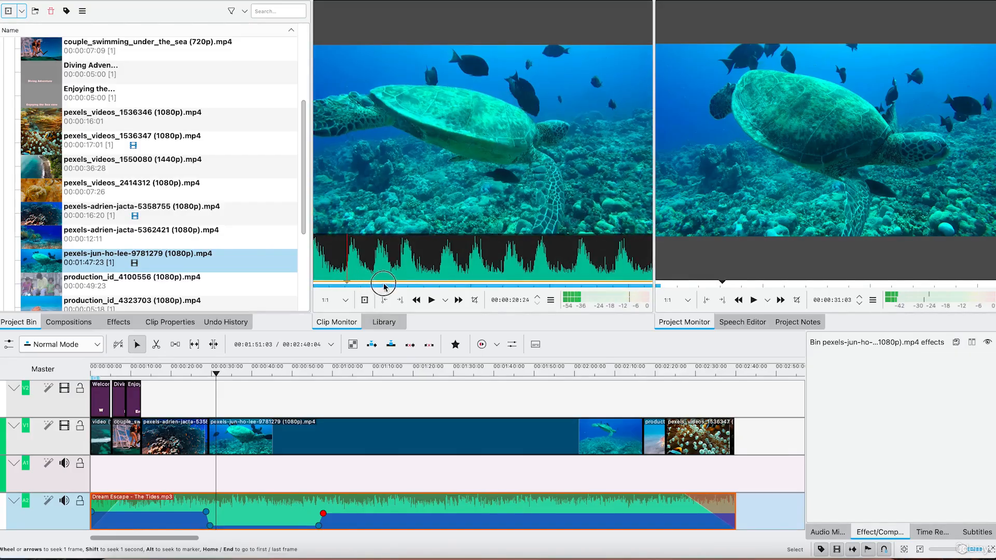
pyautogui.moveTo(384, 284); pyautogui.dragTo(426, 287)
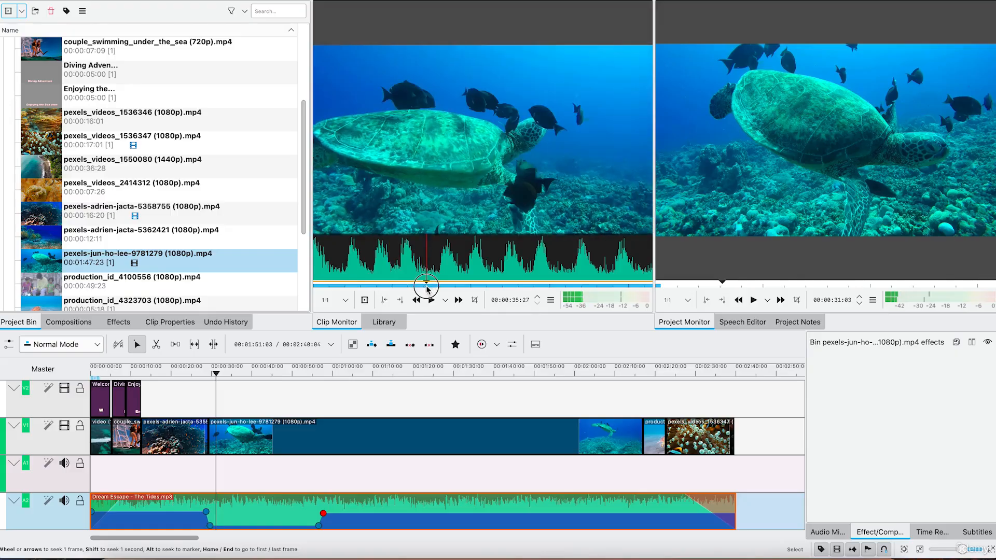
pyautogui.press('o')
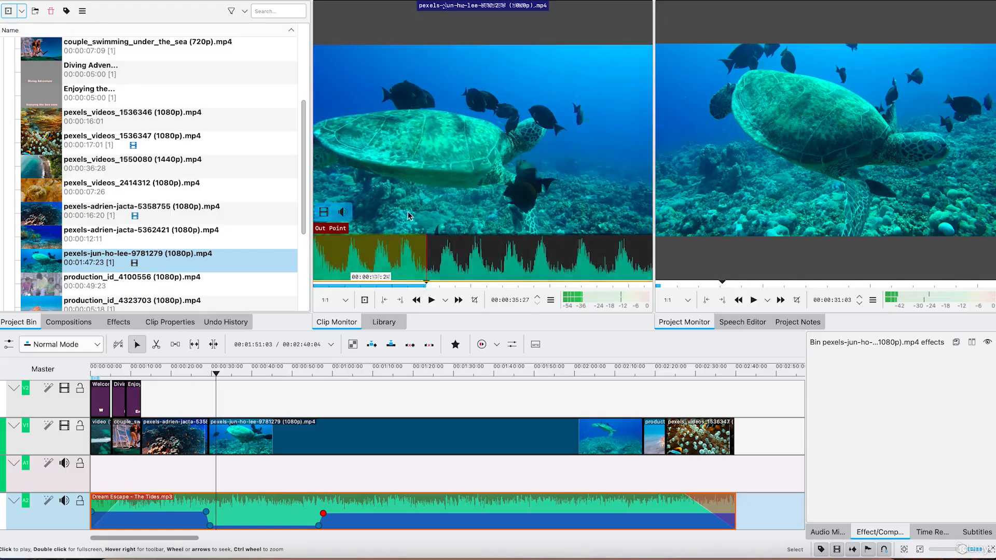
# Place the marked turtle zone on V2 and A2 directly after the Dream Escape music and ungroup its video and audio
pyautogui.moveTo(396, 217); pyautogui.dragTo(719, 496)
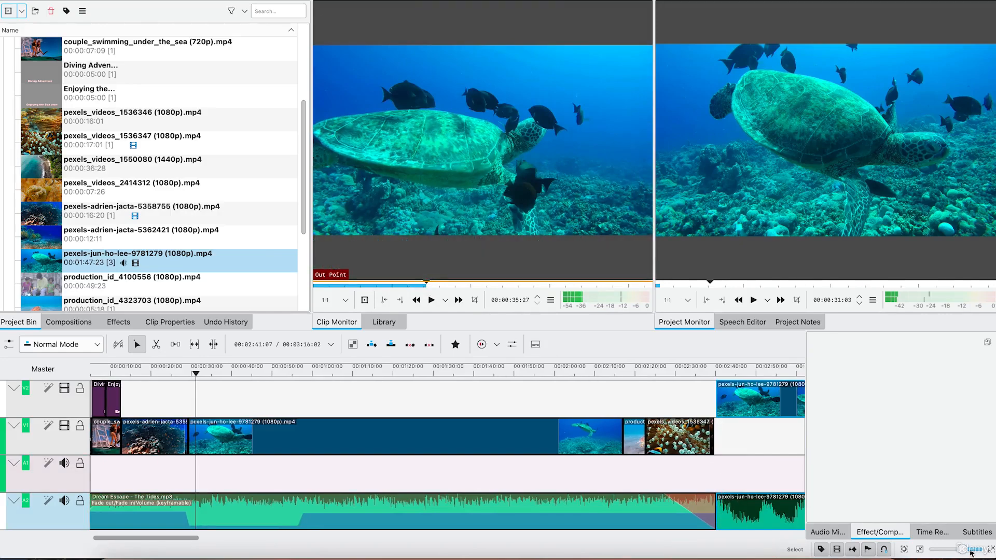
pyautogui.moveTo(965, 552); pyautogui.dragTo(960, 550)
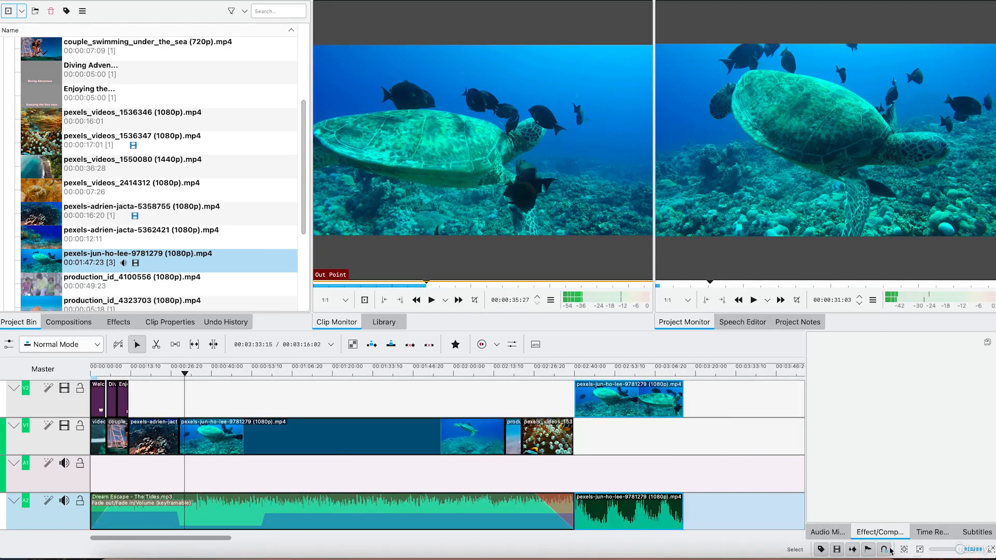
pyautogui.click(641, 512)
pyautogui.rightClick(641, 512)
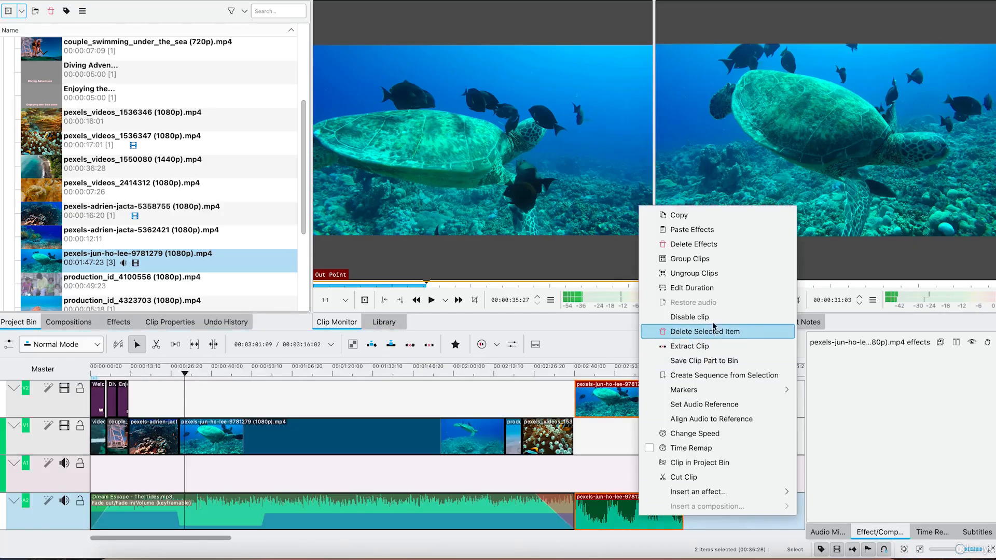
pyautogui.click(695, 273)
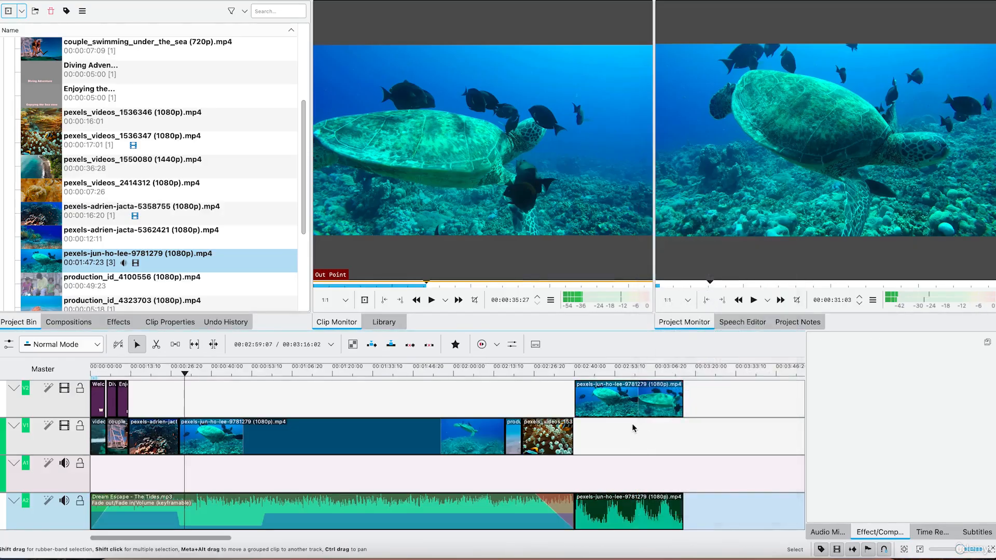
# Delete the ungrouped turtle video on V2 and move its audio to track A1, aligned with the start of the turtle clip on V1
pyautogui.click(632, 399)
pyautogui.rightClick(632, 399)
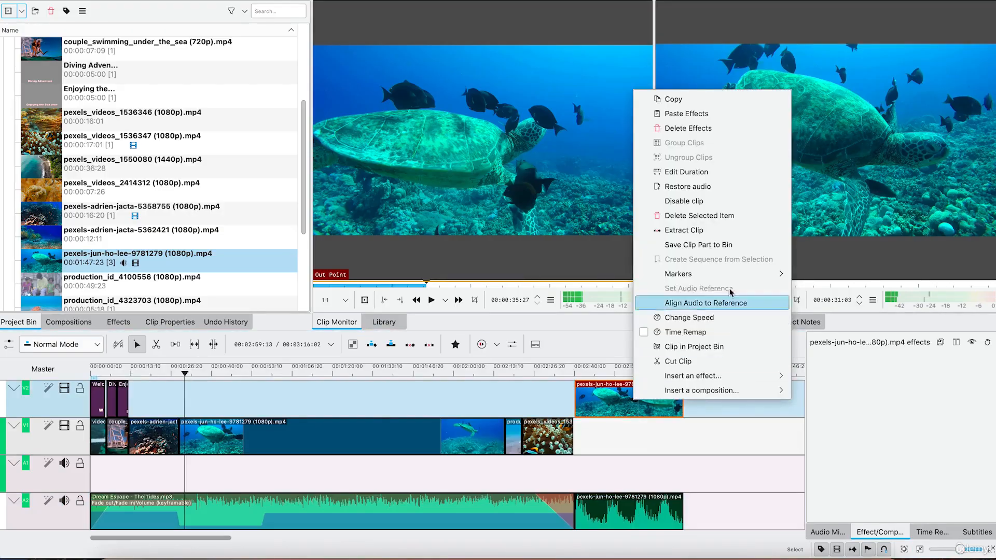
pyautogui.click(694, 216)
pyautogui.moveTo(617, 510); pyautogui.dragTo(219, 468)
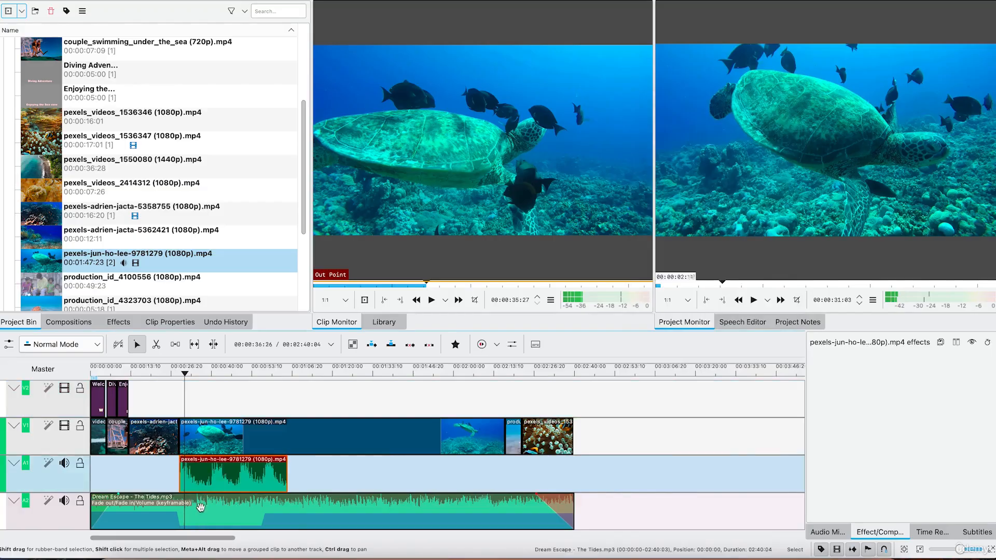
# Play the timeline from just before the turtle clip to hear its own audio mixed with the lowered music
pyautogui.moveTo(185, 376); pyautogui.dragTo(170, 375)
pyautogui.press('space')
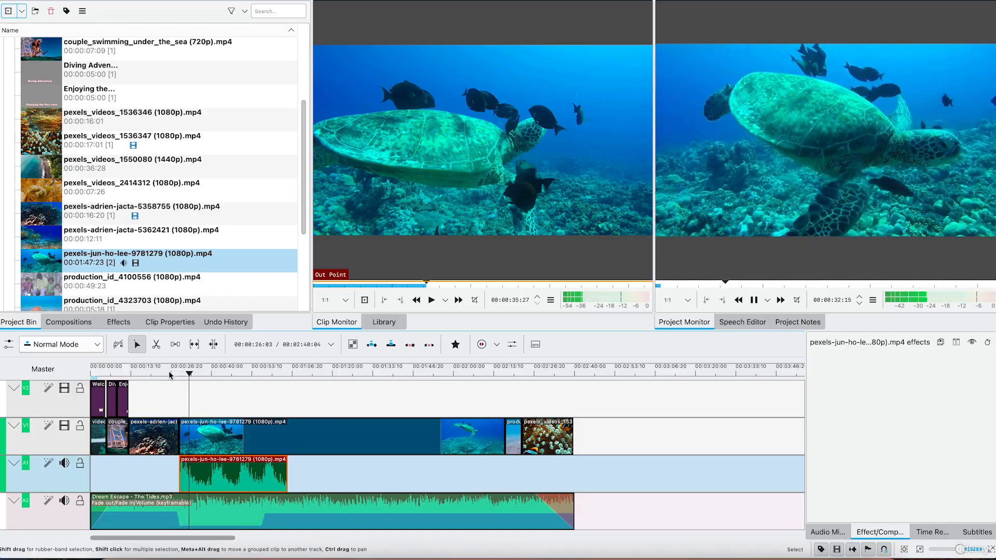
pyautogui.press('space')
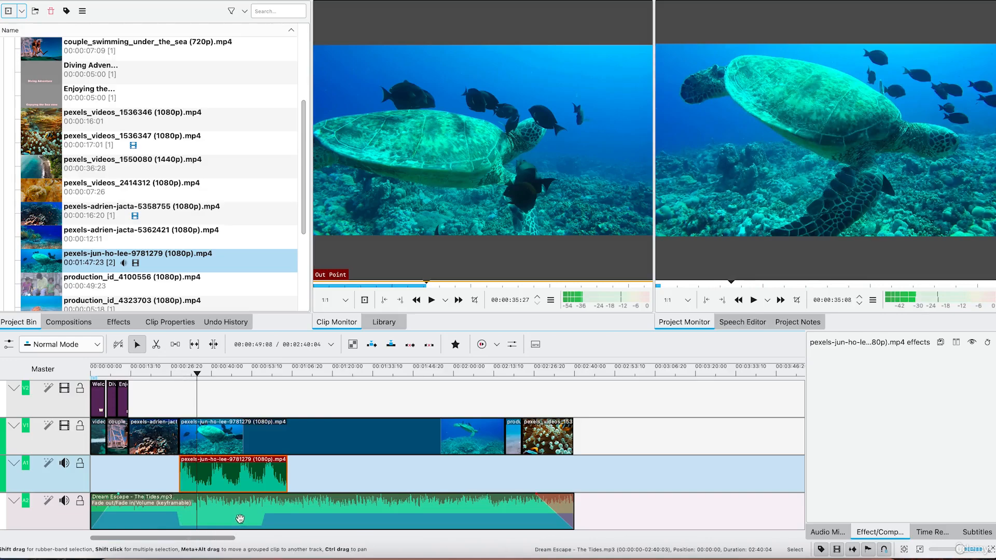
pyautogui.press('space')
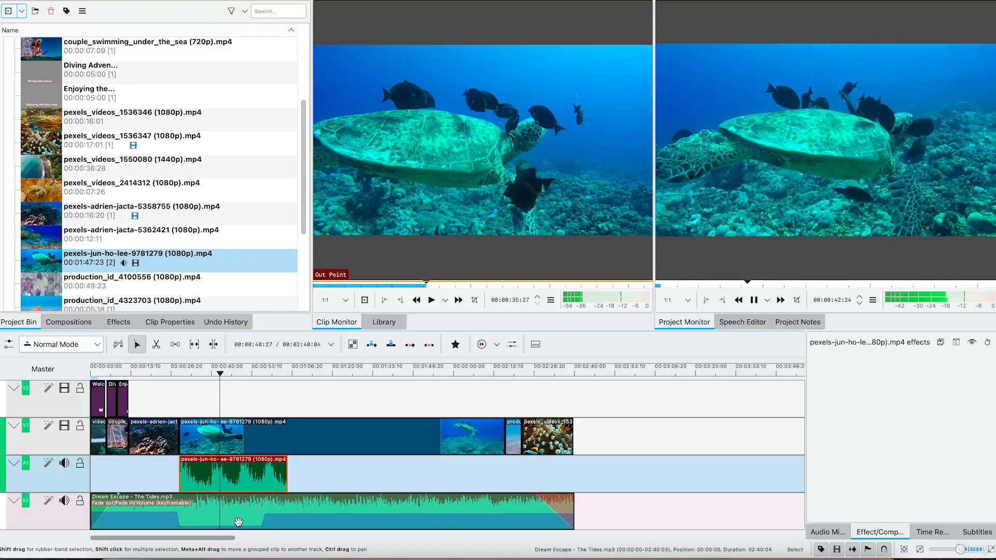
pyautogui.press('space')
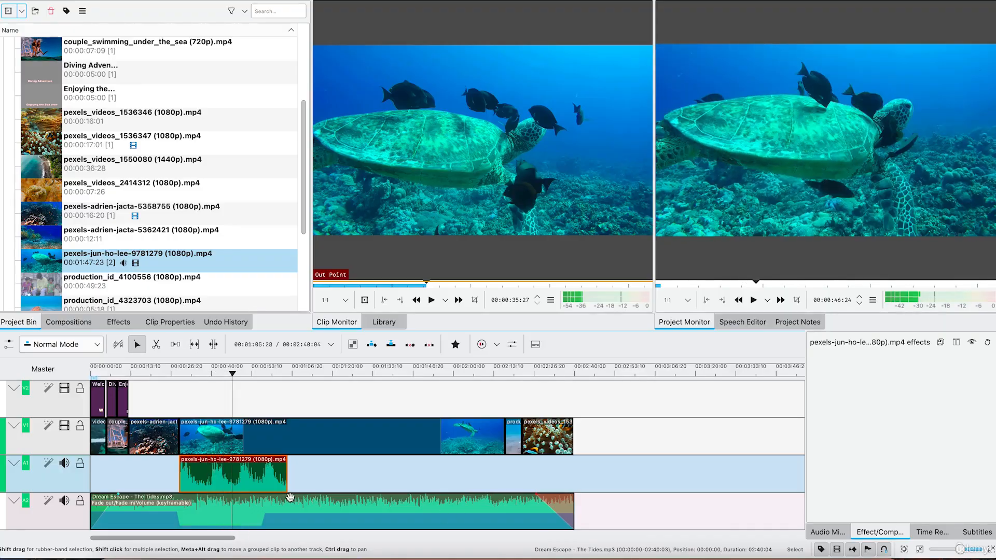
# Raise the gain of the Dream Escape volume keyframes at 00:00:56:11 and 00:00:29:13 to -17 dB
pyautogui.click(258, 532)
pyautogui.click(253, 521)
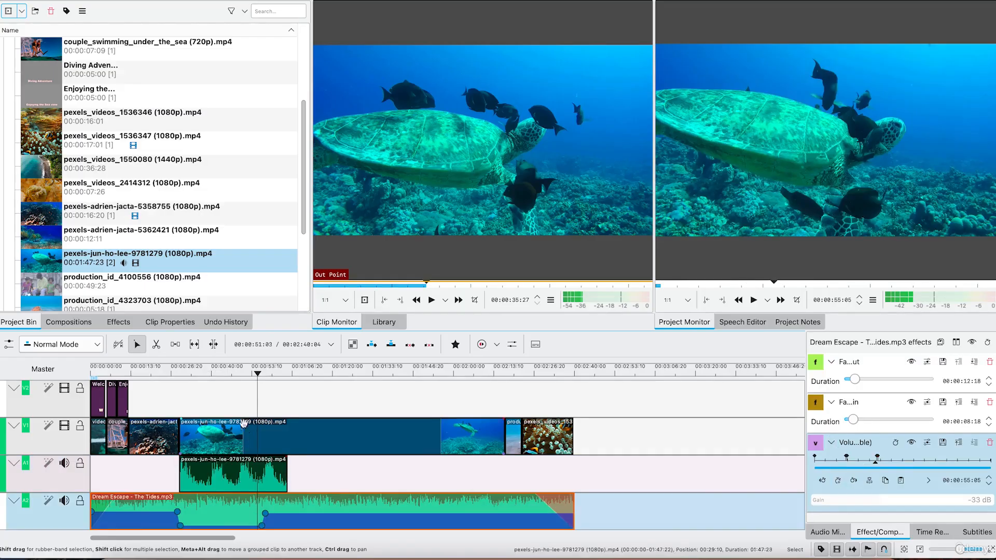
pyautogui.moveTo(251, 377)
pyautogui.mouseDown()
pyautogui.moveTo(223, 371)
pyautogui.moveTo(252, 372)
pyautogui.mouseUp()
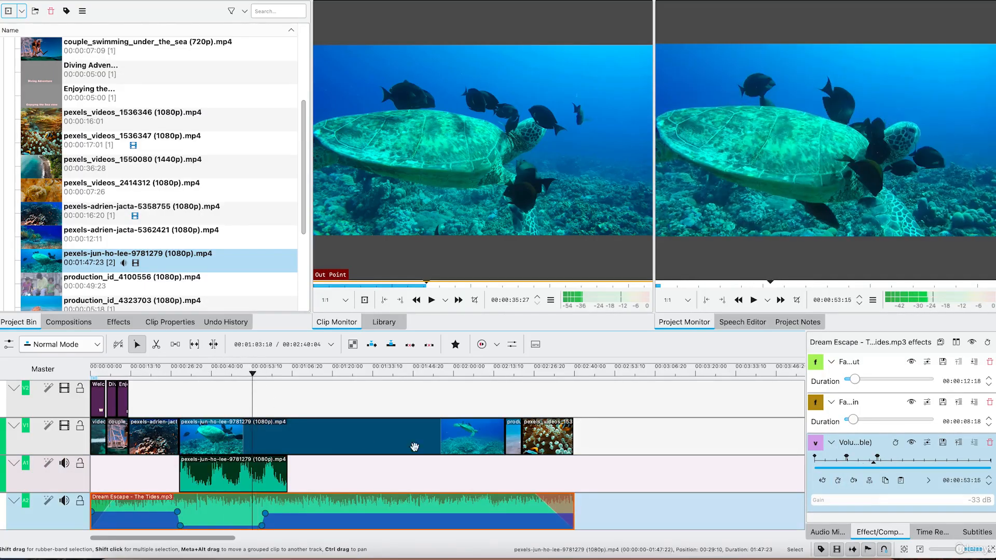
pyautogui.click(851, 482)
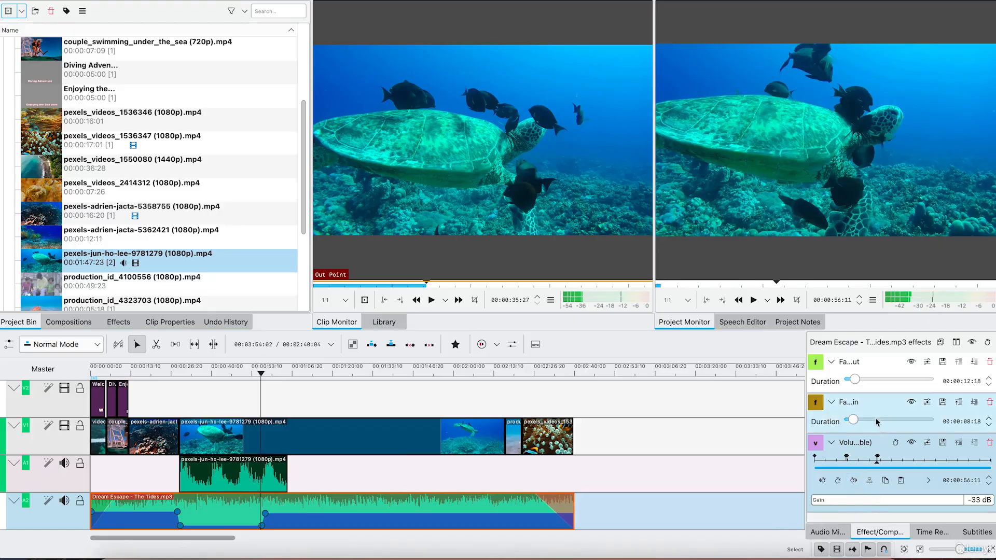
pyautogui.moveTo(889, 512); pyautogui.dragTo(896, 511)
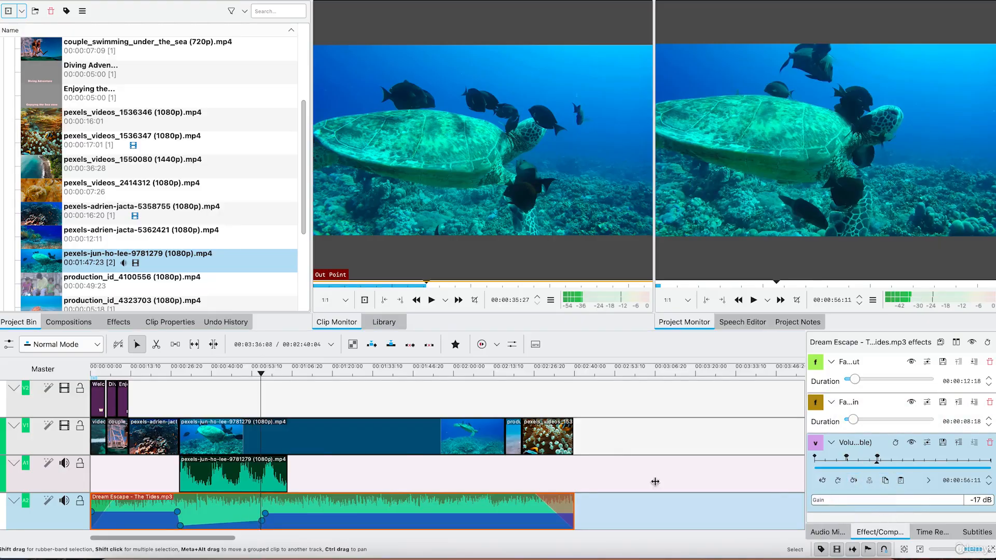
pyautogui.click(822, 480)
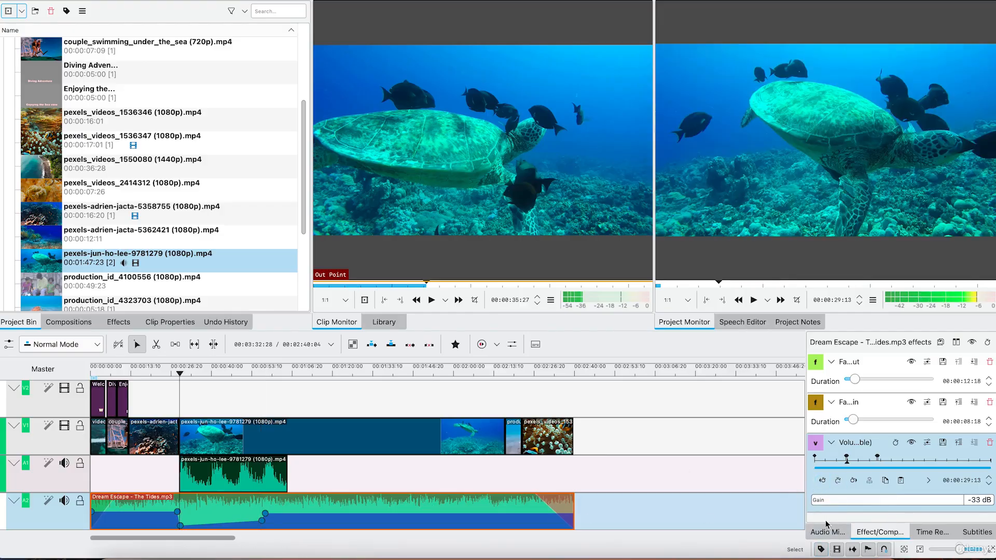
pyautogui.moveTo(885, 504)
pyautogui.mouseDown()
pyautogui.moveTo(901, 506)
pyautogui.moveTo(891, 510)
pyautogui.mouseUp()
# Play the turtle section from just before its start to check the new audio balance, and return the playhead to 00:00:19:24
pyautogui.moveTo(181, 375); pyautogui.dragTo(176, 374)
pyautogui.press('space')
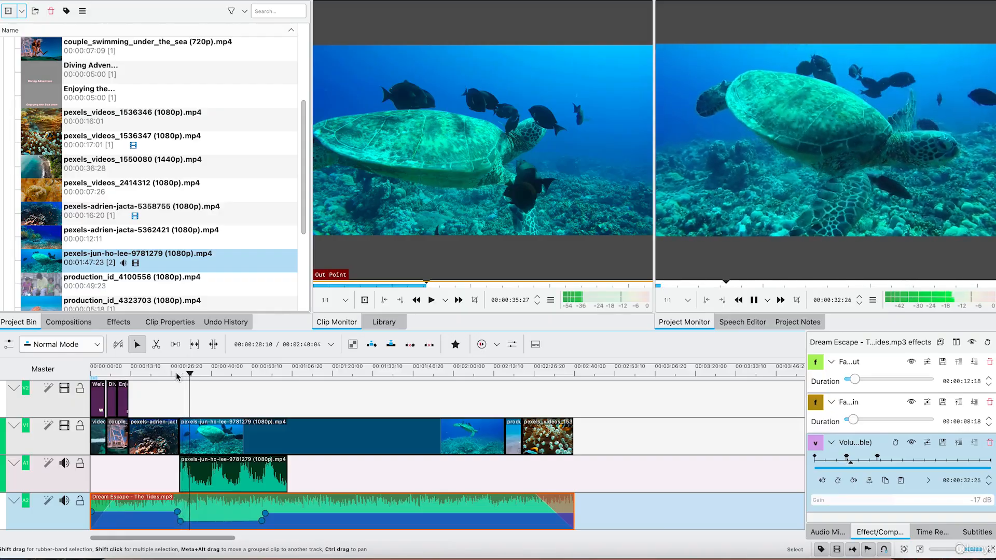
pyautogui.press('space')
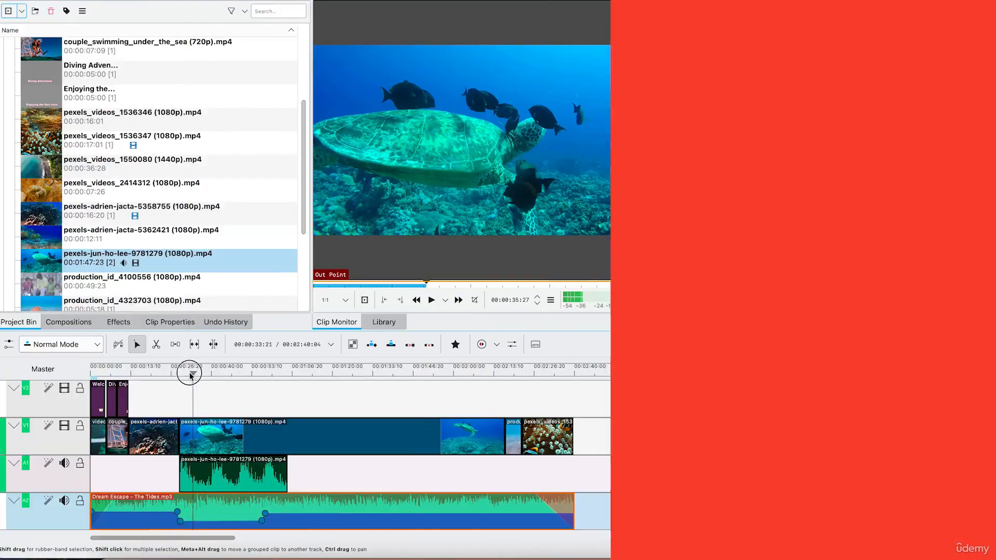
pyautogui.moveTo(191, 374); pyautogui.dragTo(150, 370)
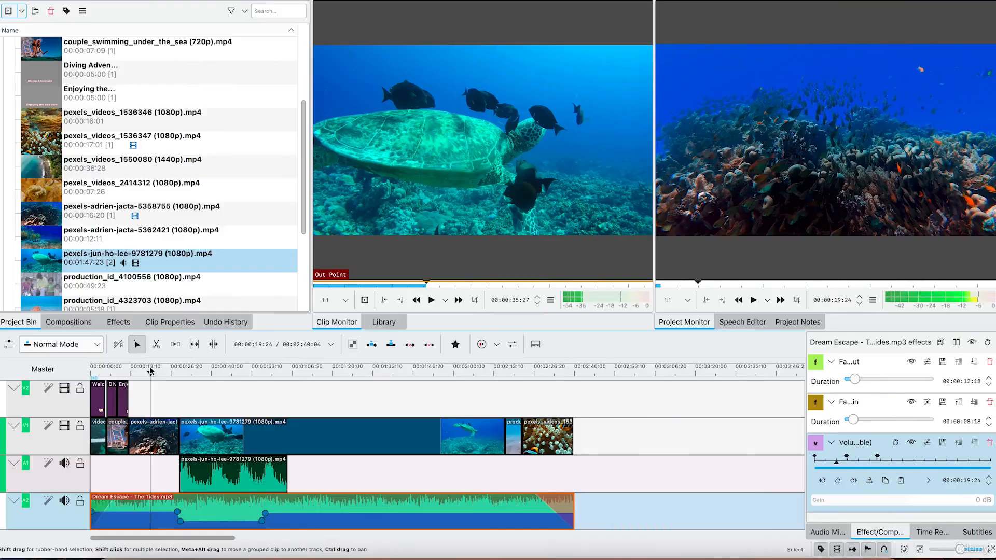